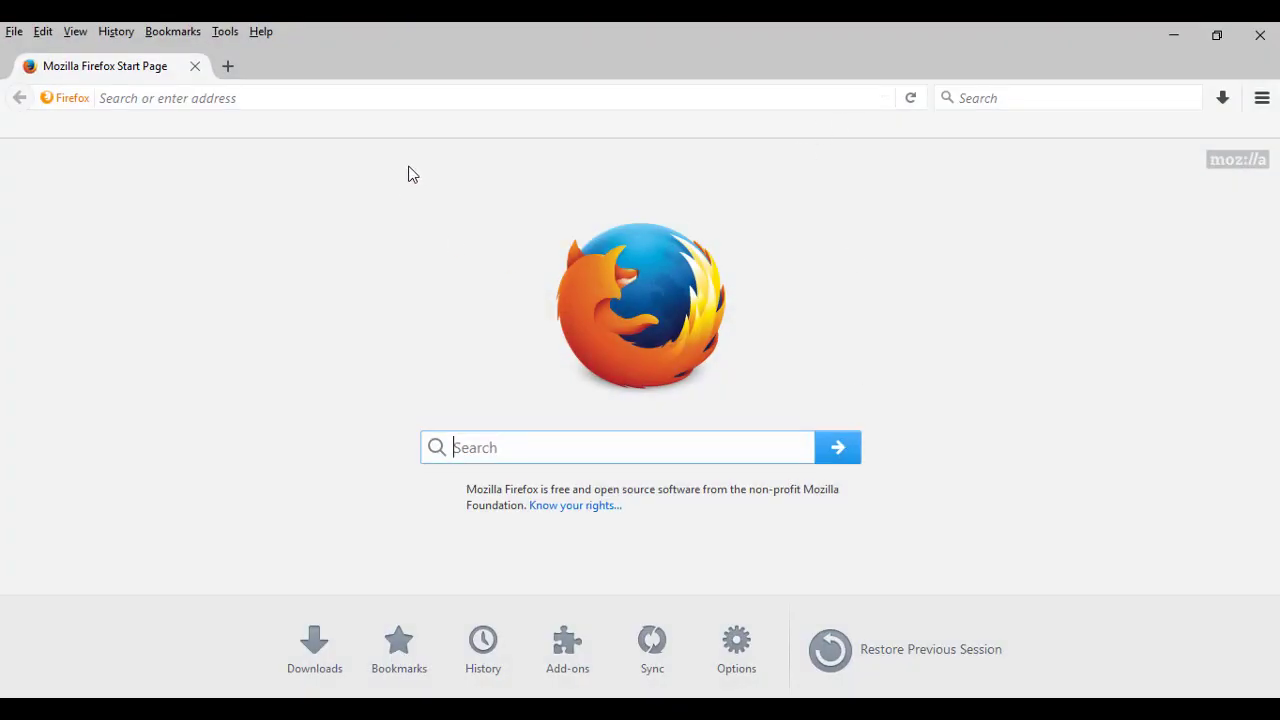
# Open the browser's Options page in its own tab and return to the start page
pyautogui.click(224, 36)
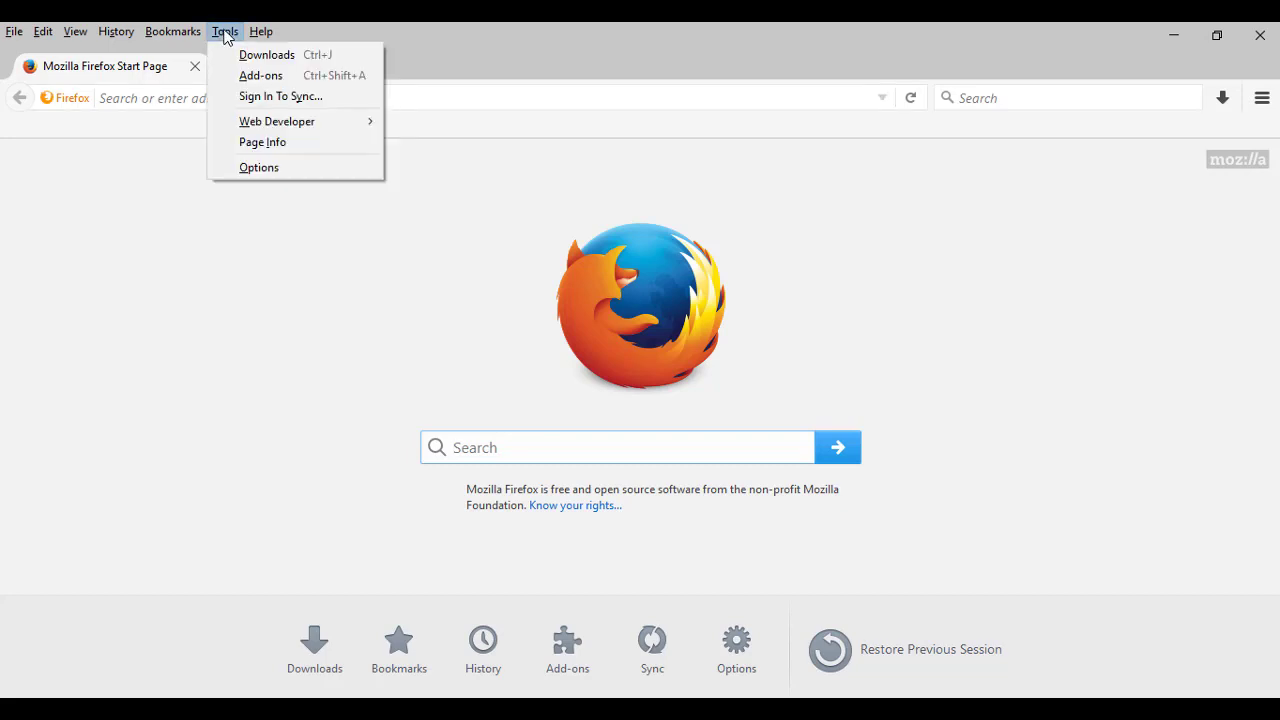
pyautogui.click(259, 168)
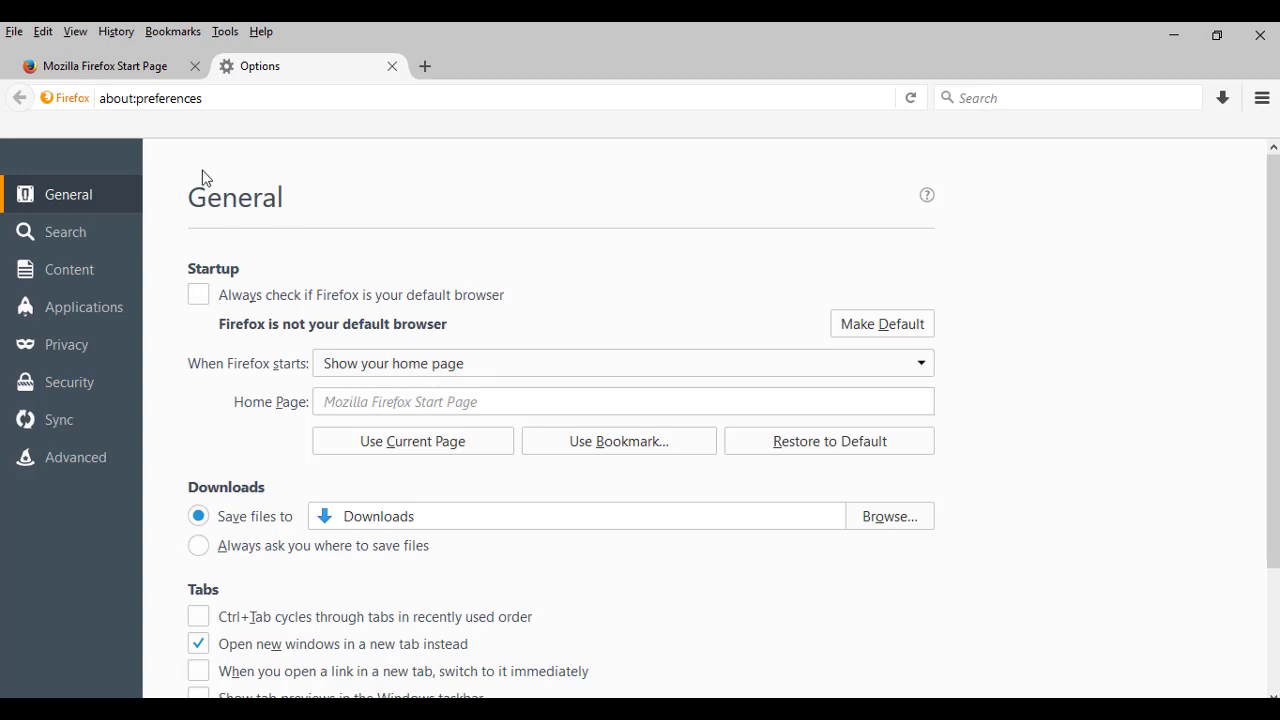
pyautogui.click(114, 70)
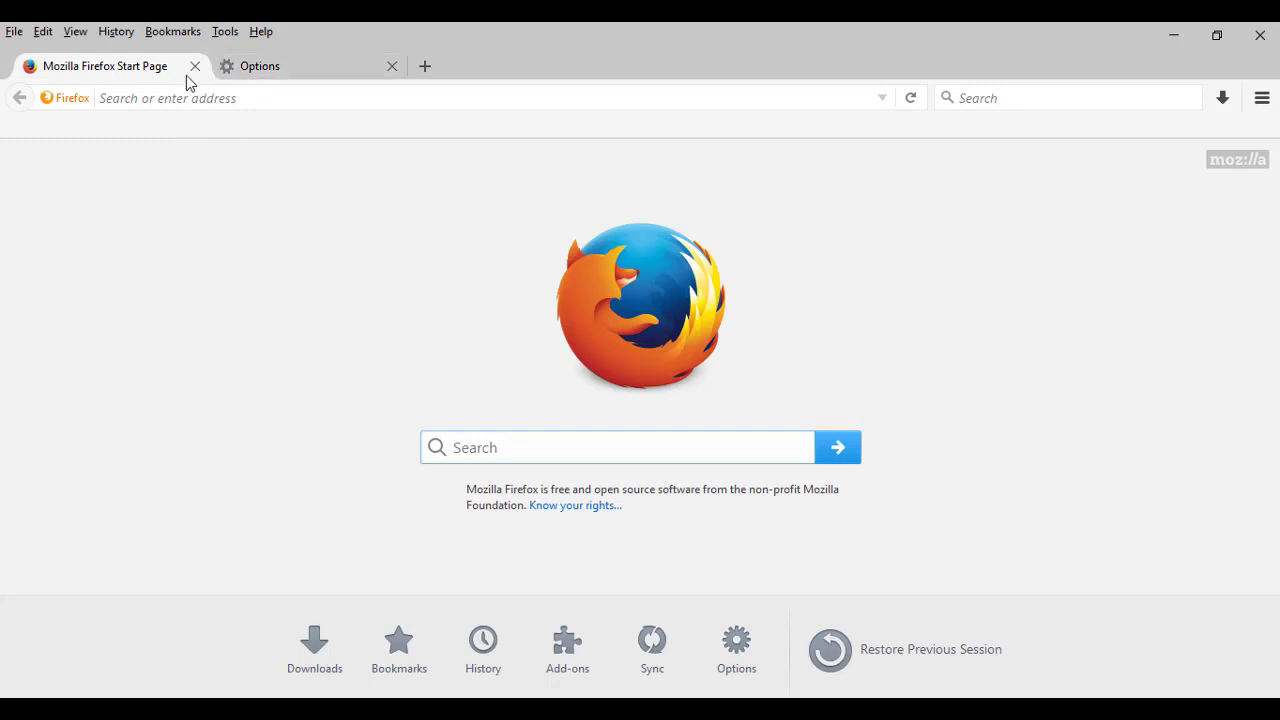
# Close the browser with all its tabs, turning off the warning about closing multiple tabs
pyautogui.click(1258, 37)
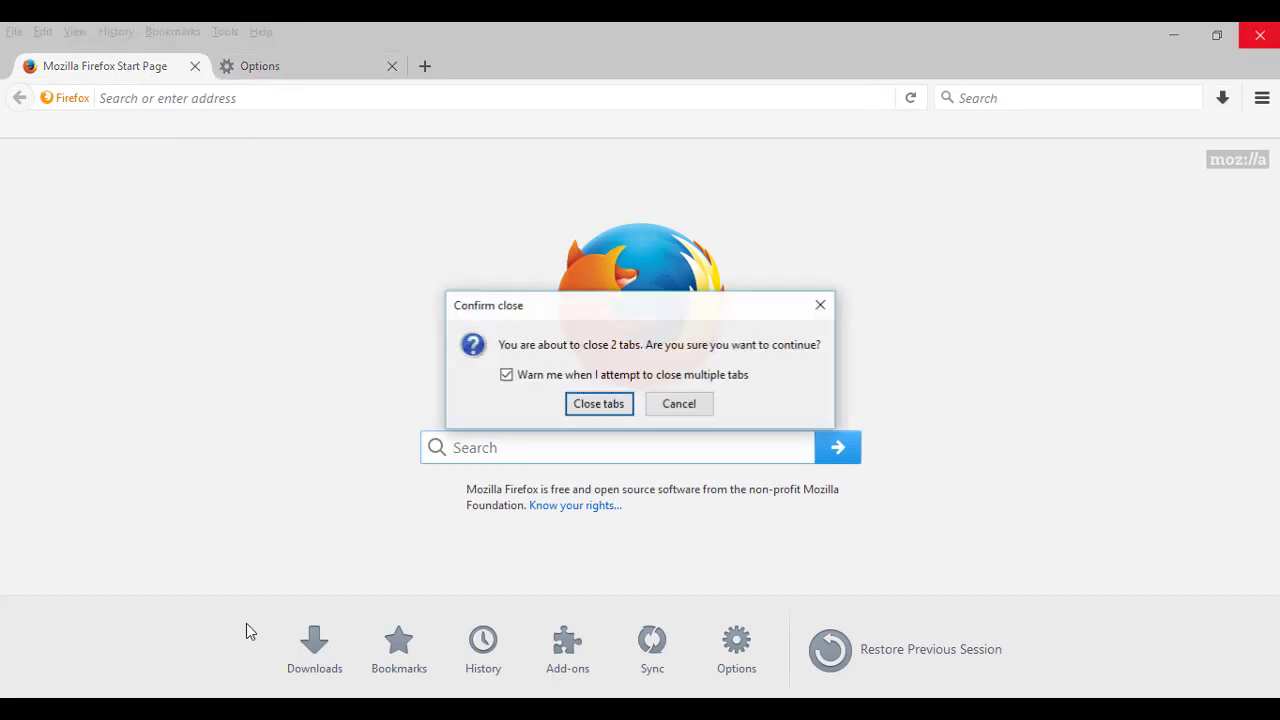
pyautogui.click(507, 378)
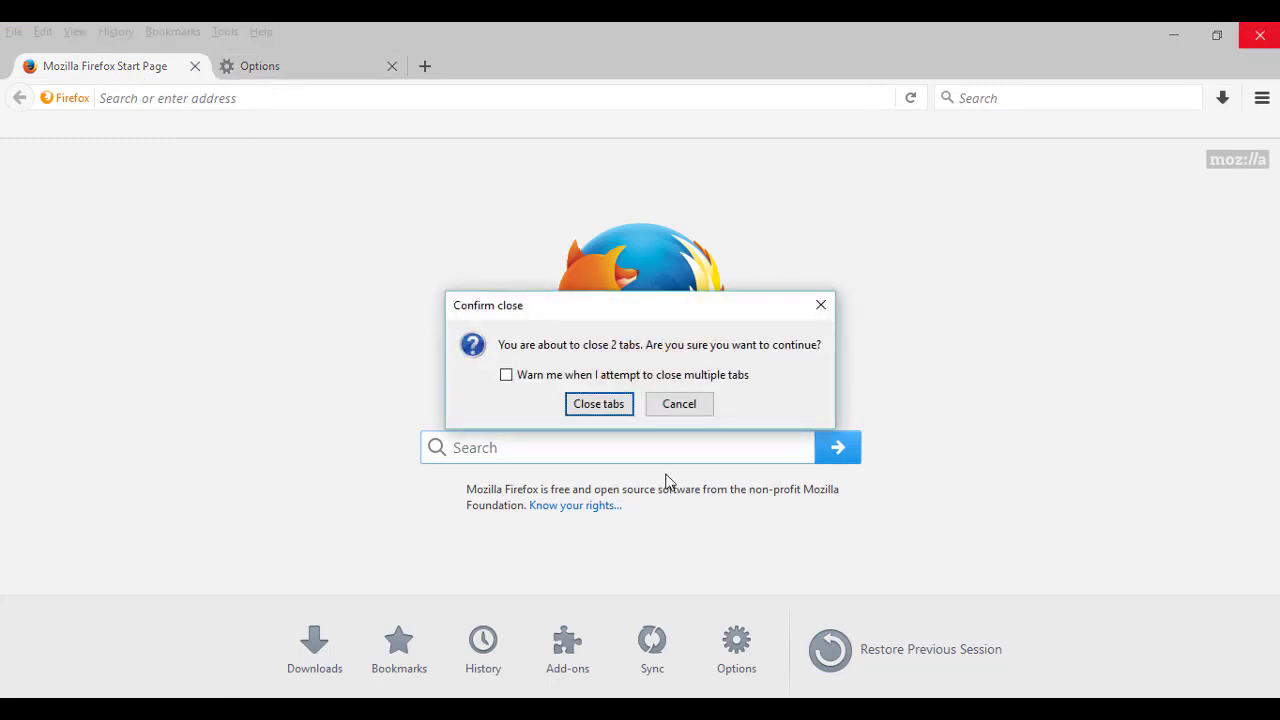
pyautogui.click(606, 410)
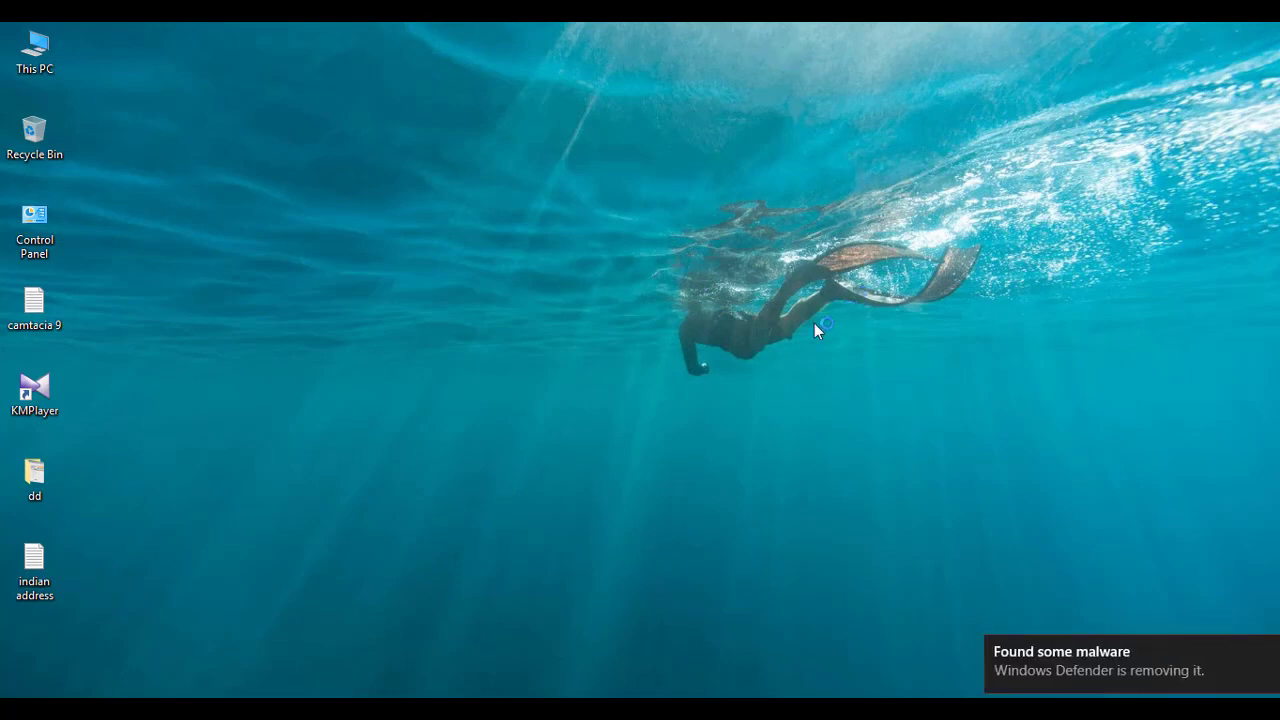
pyautogui.click(1263, 652)
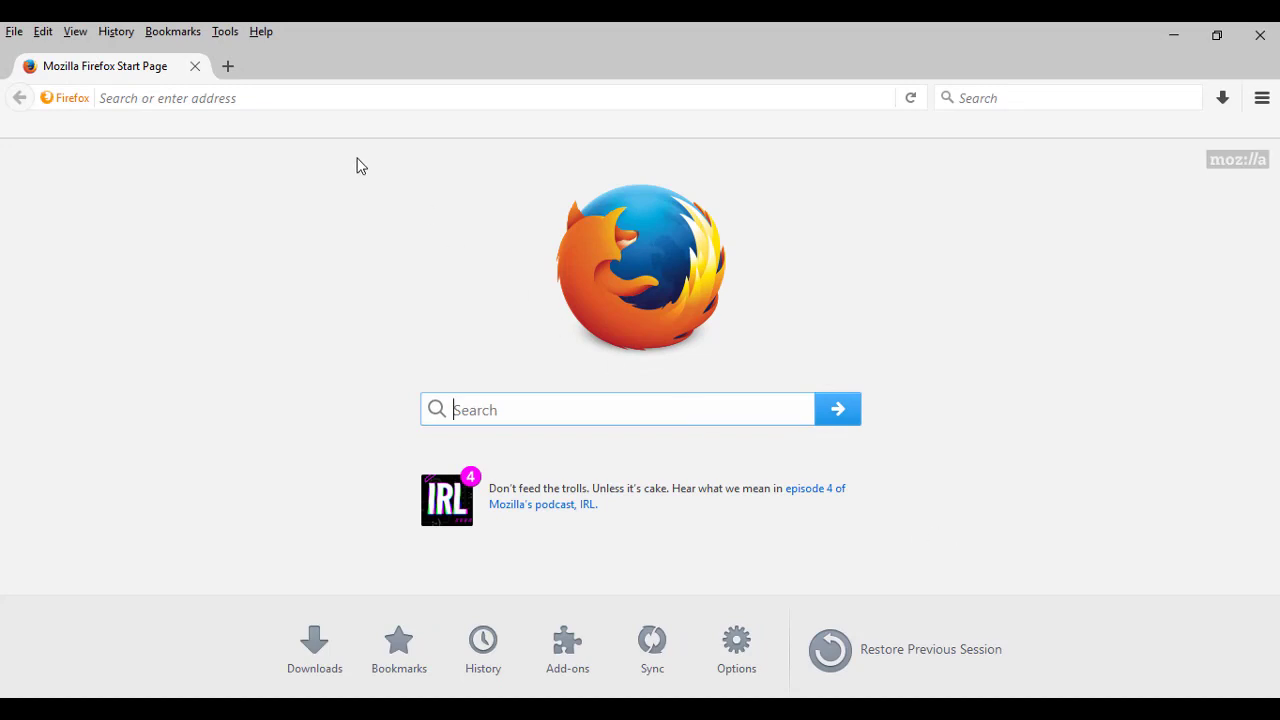
# Set the browser to show a blank page when it starts, and close it
pyautogui.click(225, 31)
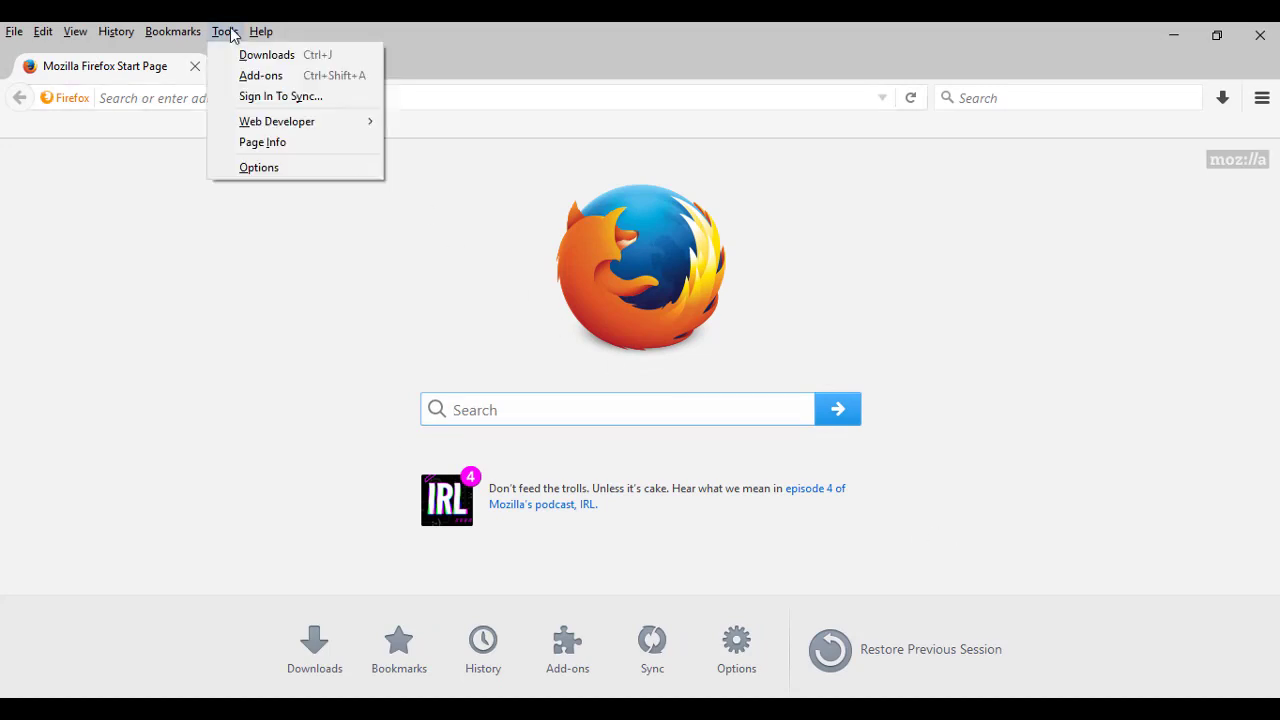
pyautogui.click(258, 167)
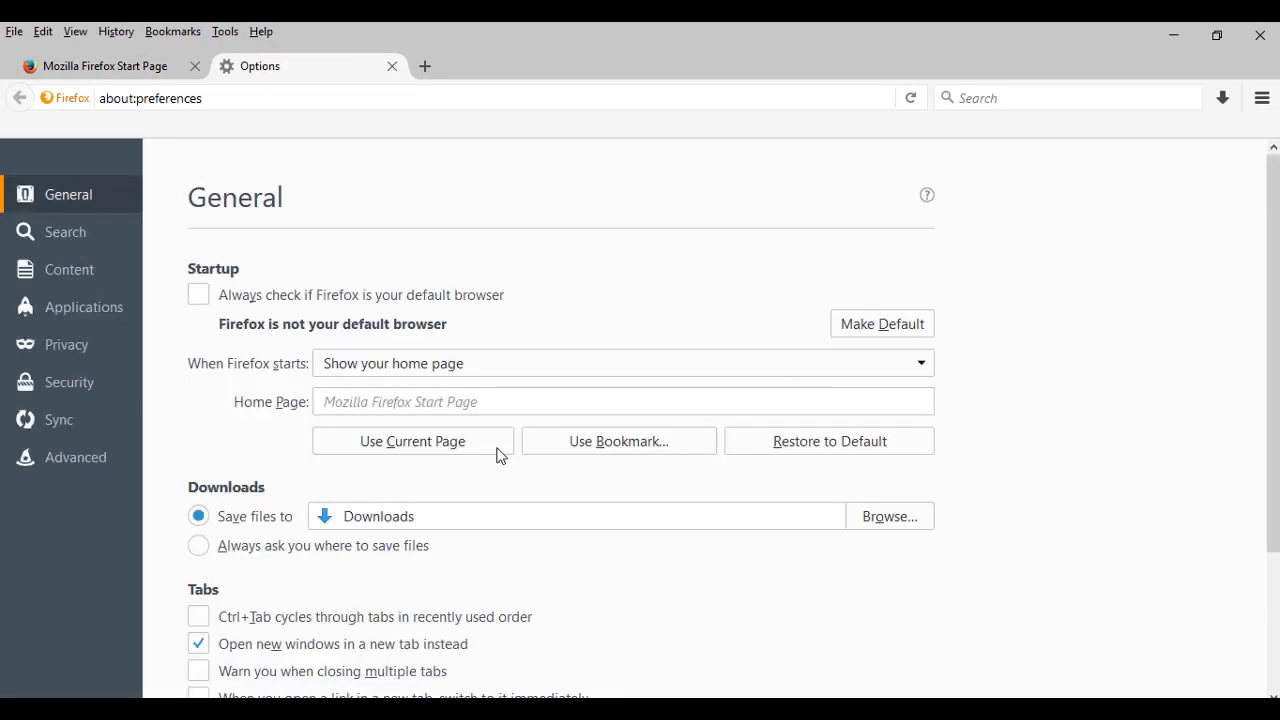
pyautogui.click(878, 365)
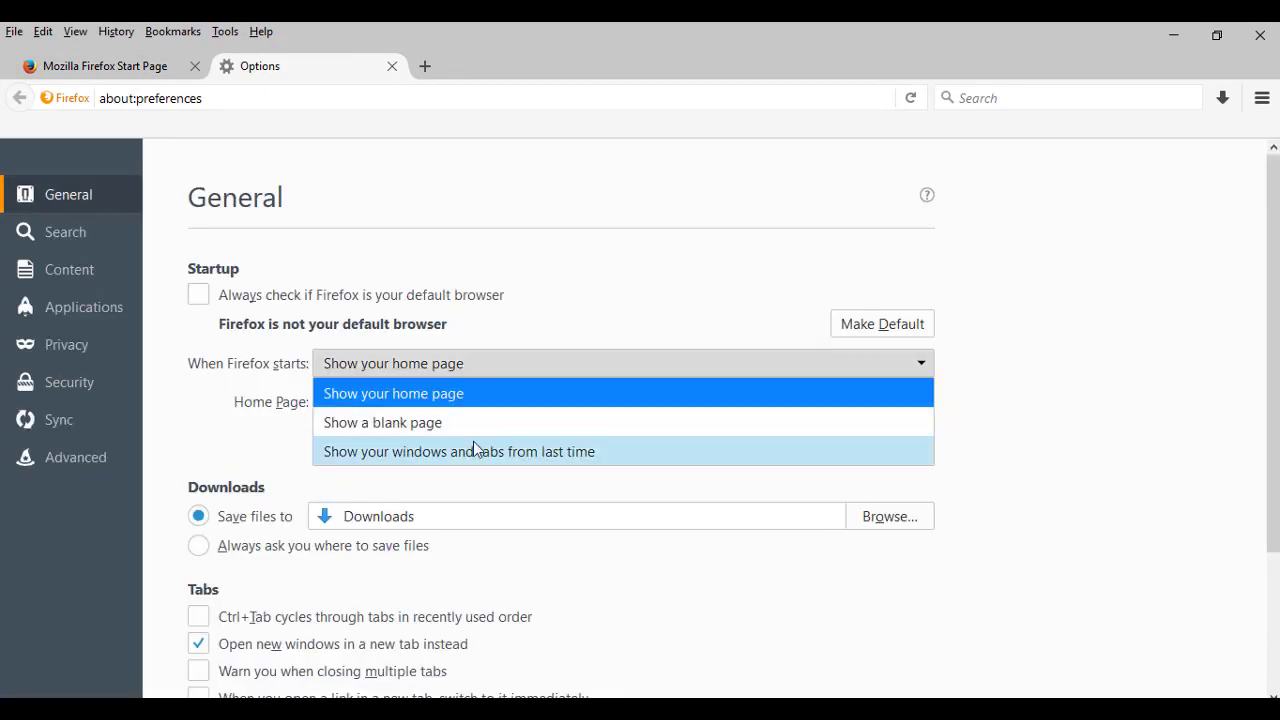
pyautogui.click(415, 424)
pyautogui.scroll(-3, 974, 423)
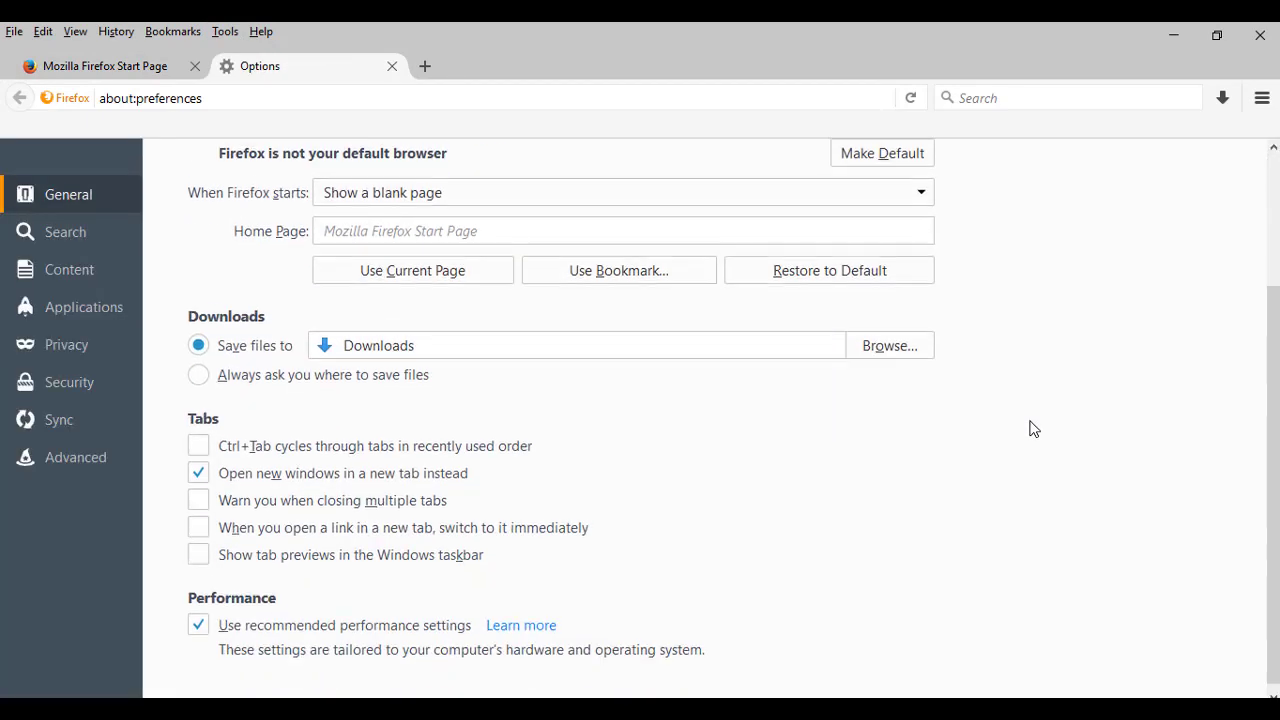
pyautogui.scroll(2, 1031, 429)
pyautogui.scroll(1, 1033, 428)
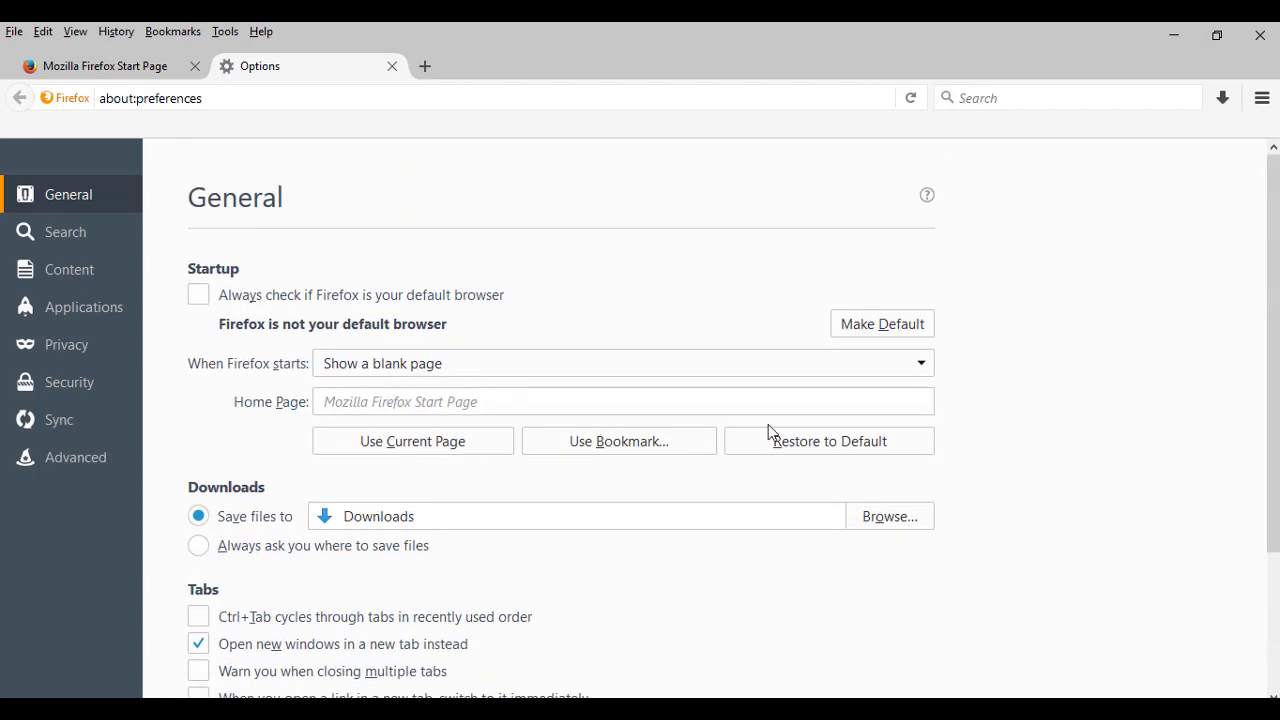
pyautogui.click(63, 228)
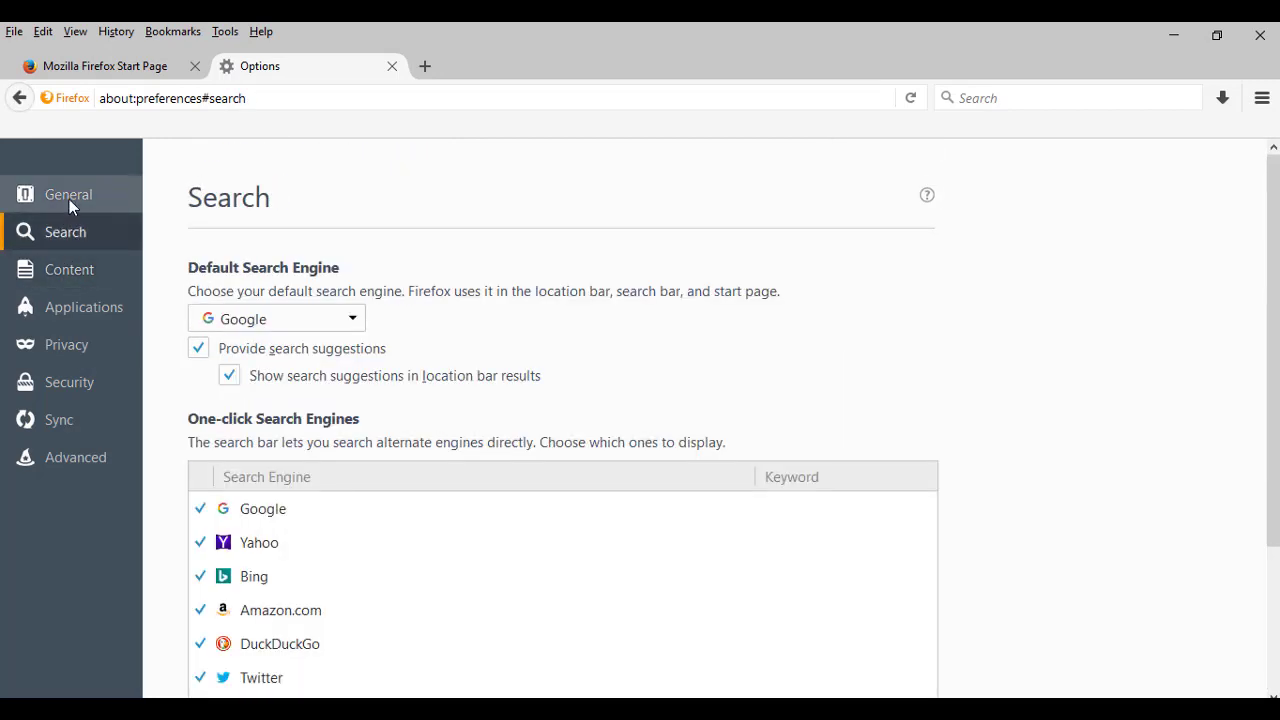
pyautogui.click(69, 199)
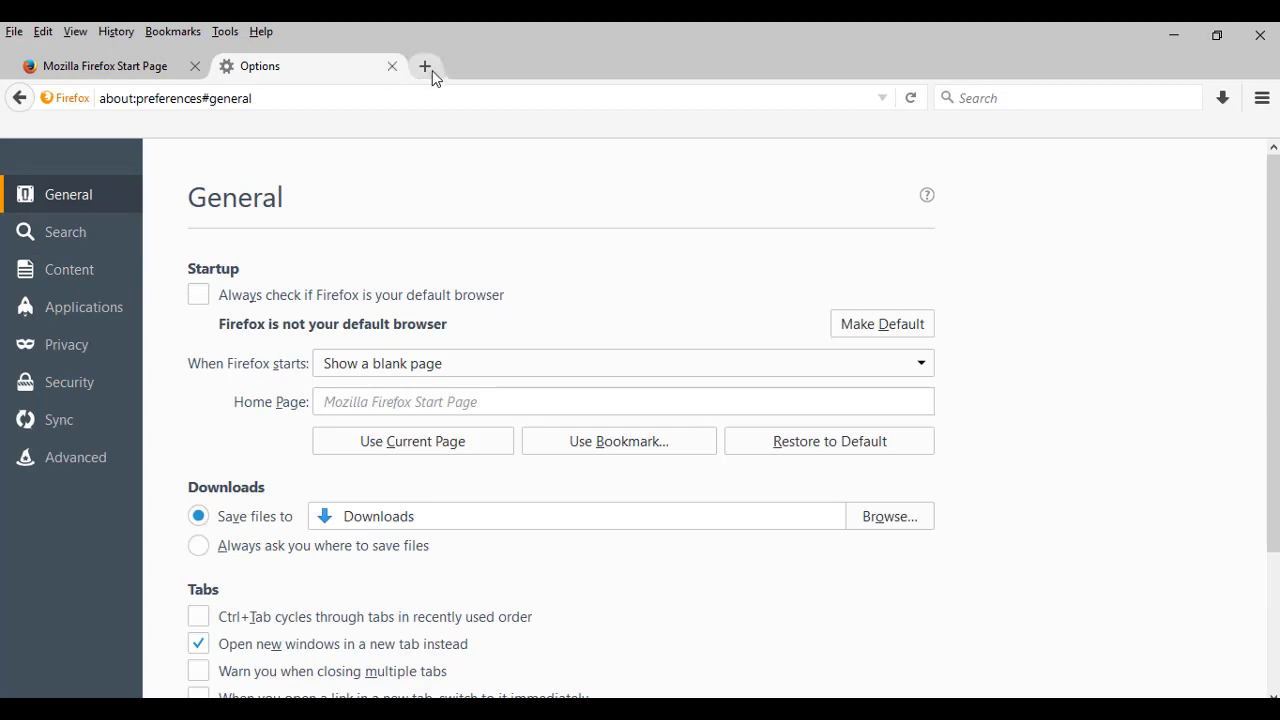
pyautogui.click(1260, 35)
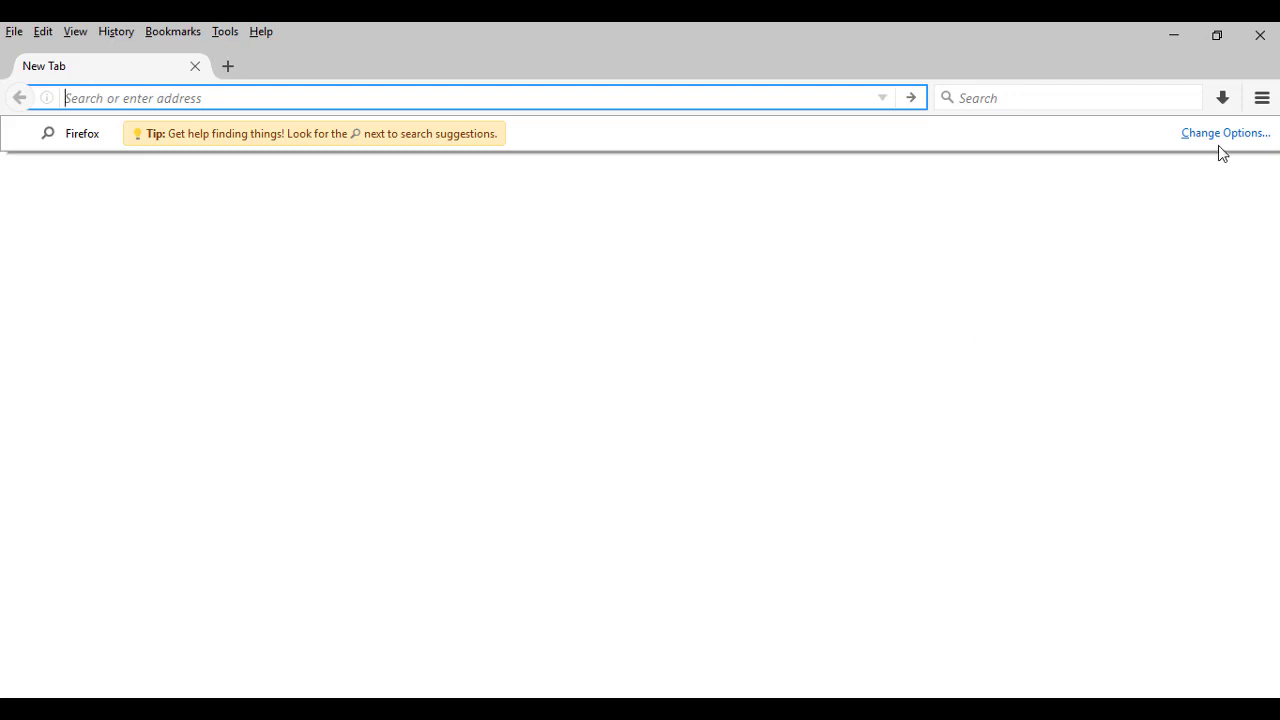
# Open the general options and set the browser to show your home page when it starts
pyautogui.click(222, 33)
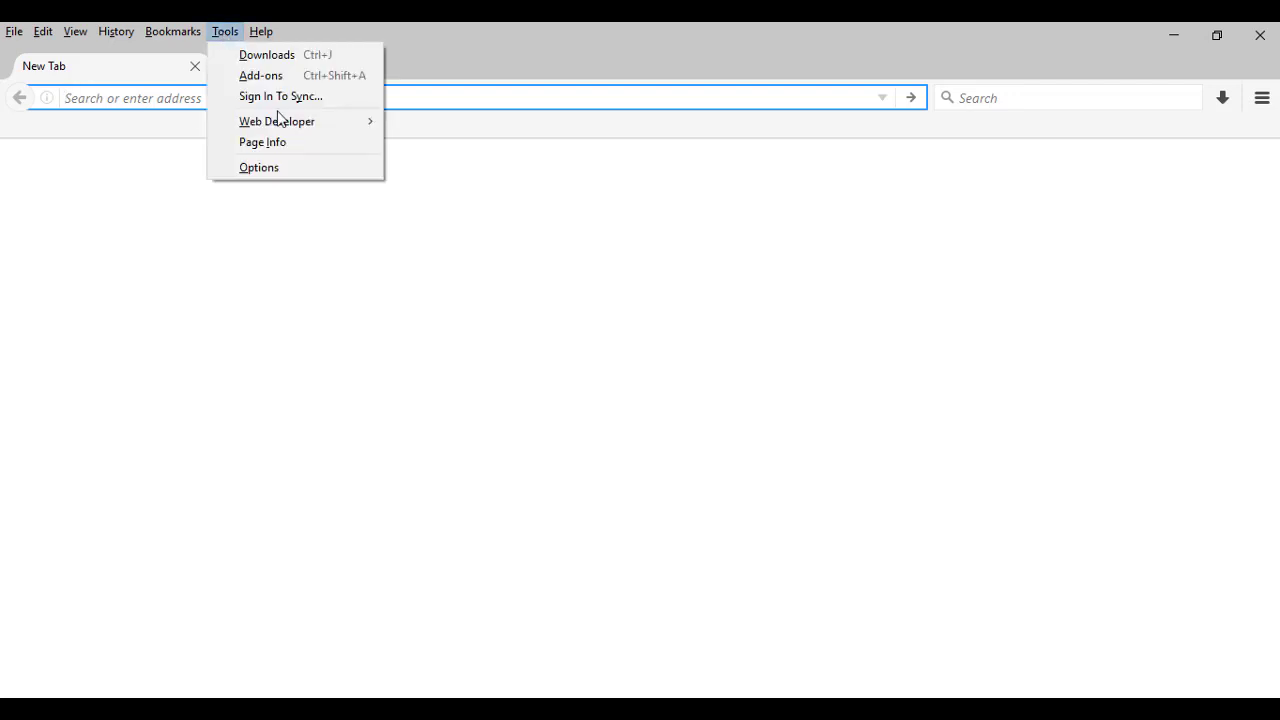
pyautogui.click(287, 170)
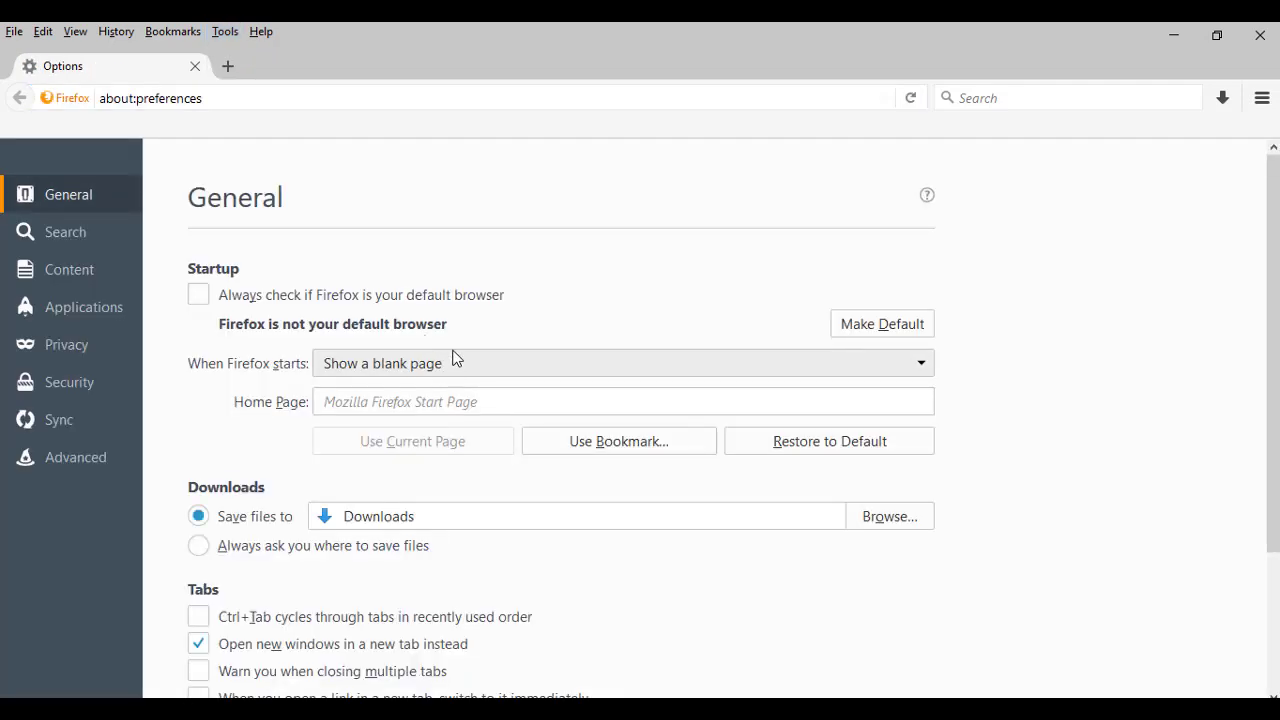
pyautogui.click(472, 366)
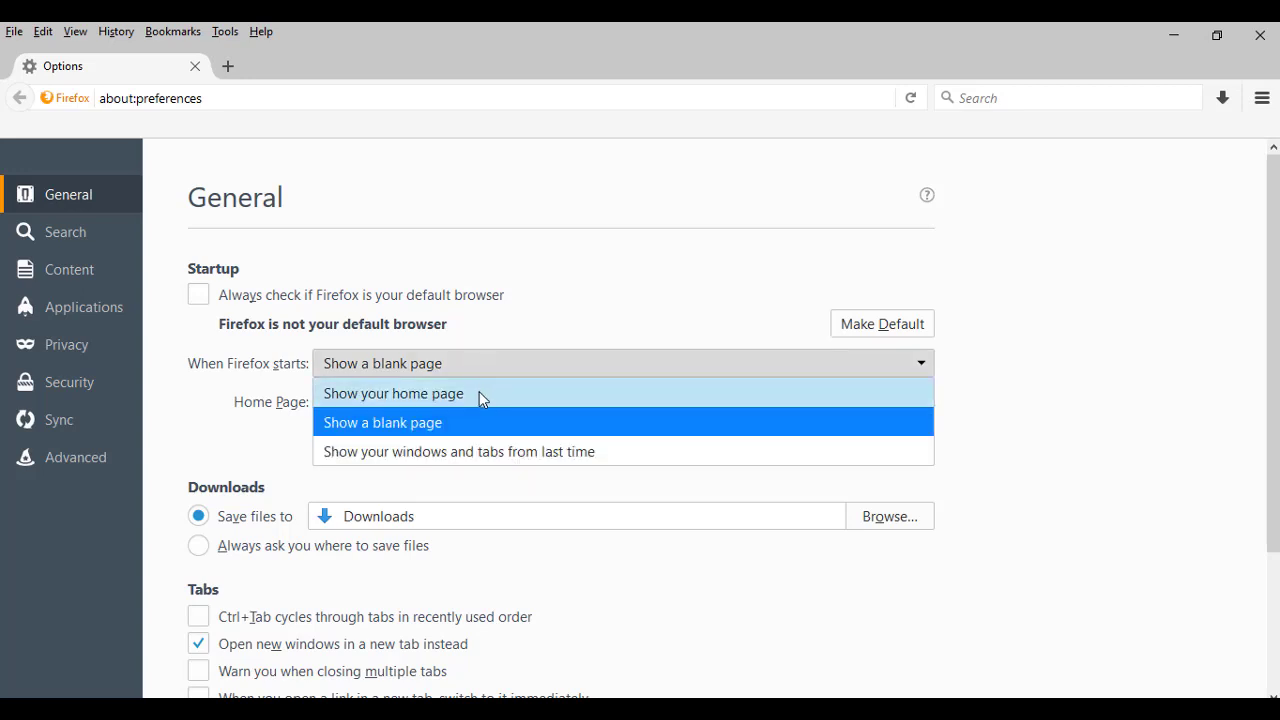
pyautogui.click(479, 391)
# Set the home page to Indianvisa-bangladesh.nic.in and close the browser
pyautogui.click(454, 399)
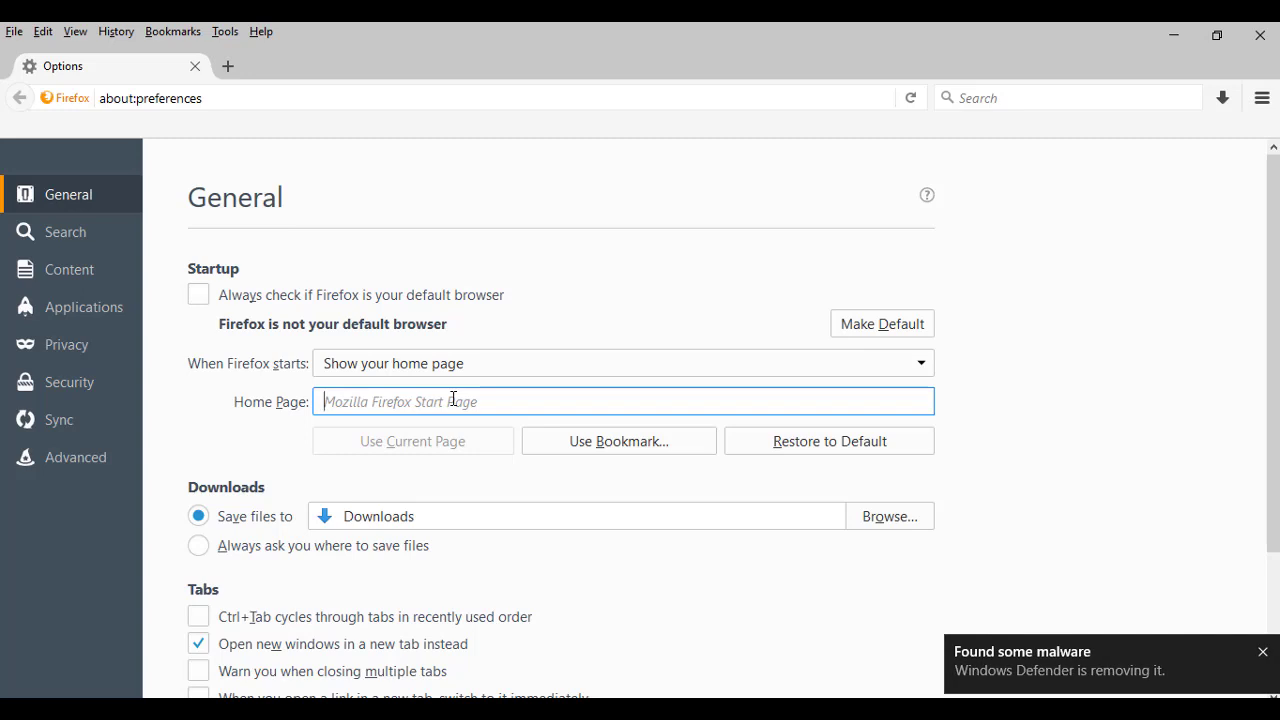
pyautogui.write('l')
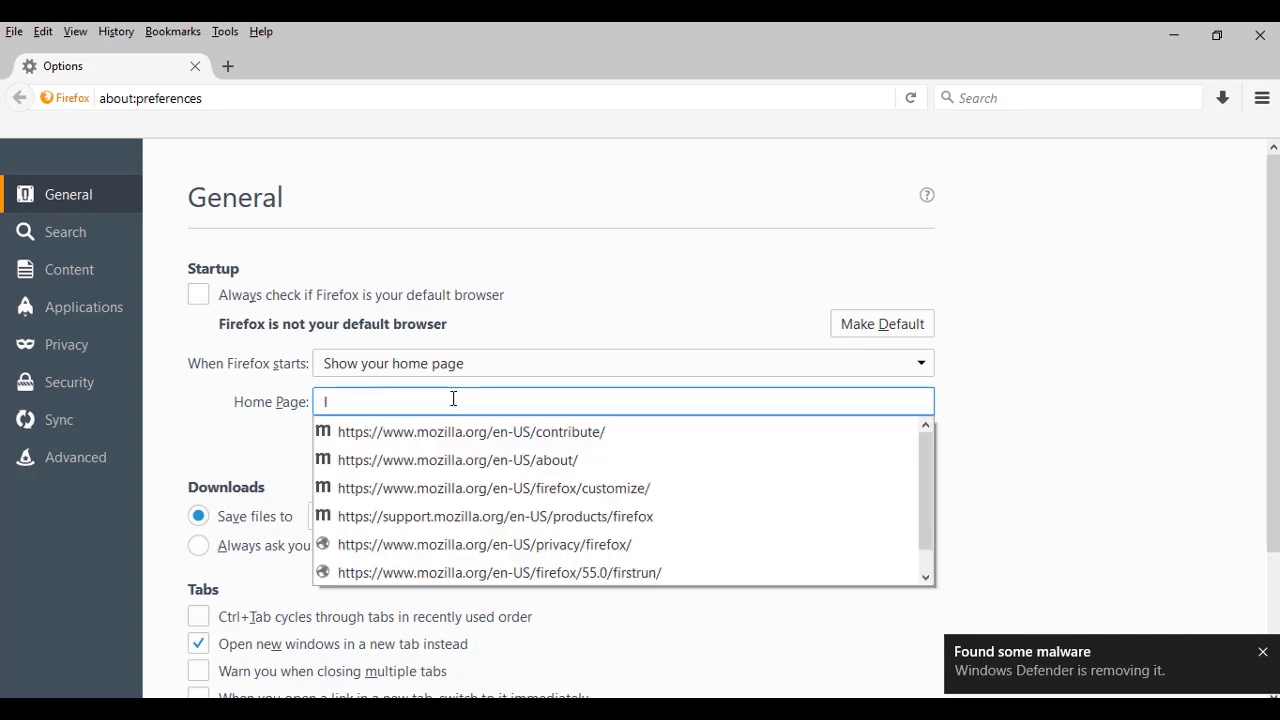
pyautogui.write('n')
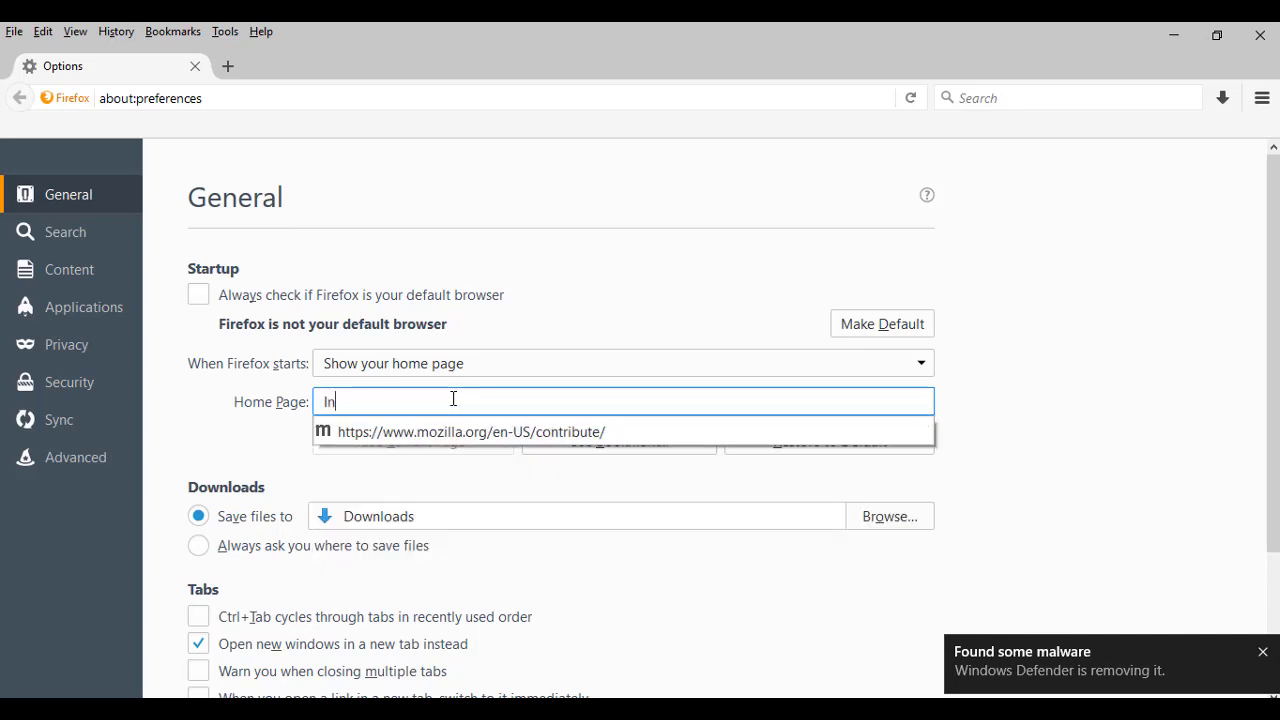
pyautogui.write('dianvisa-bangladesh.nic.in')
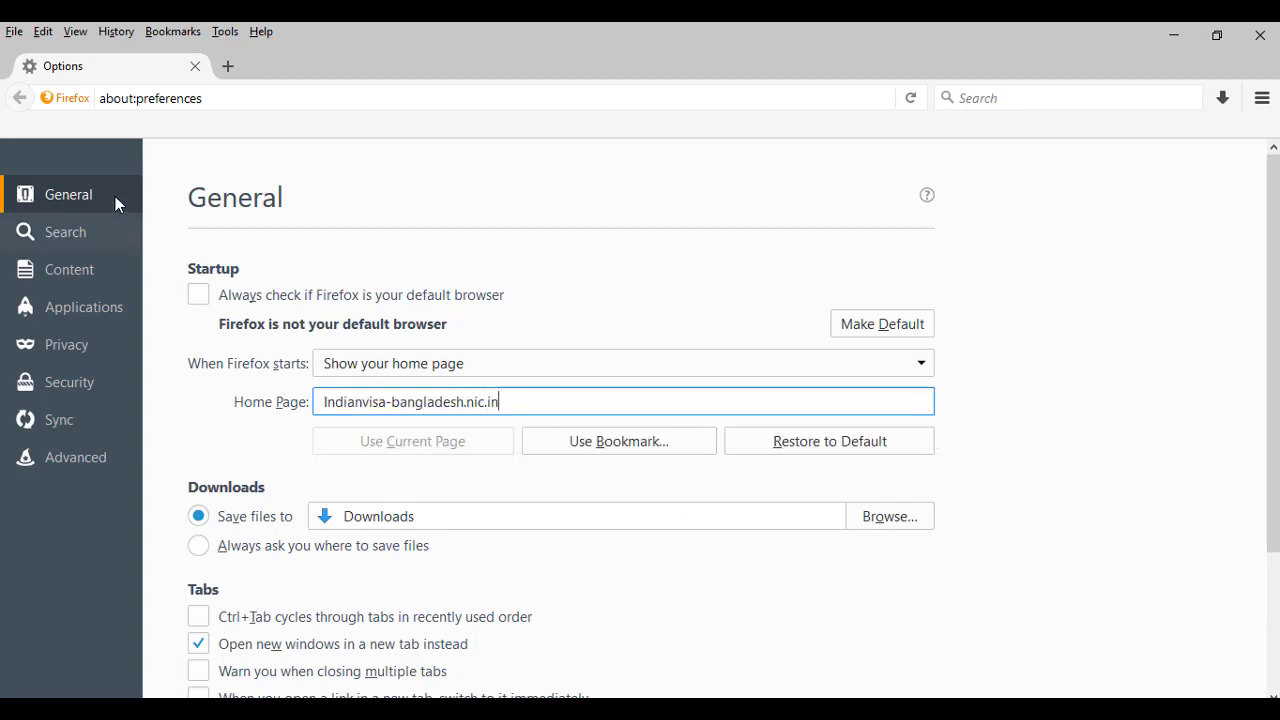
pyautogui.click(73, 236)
pyautogui.click(70, 188)
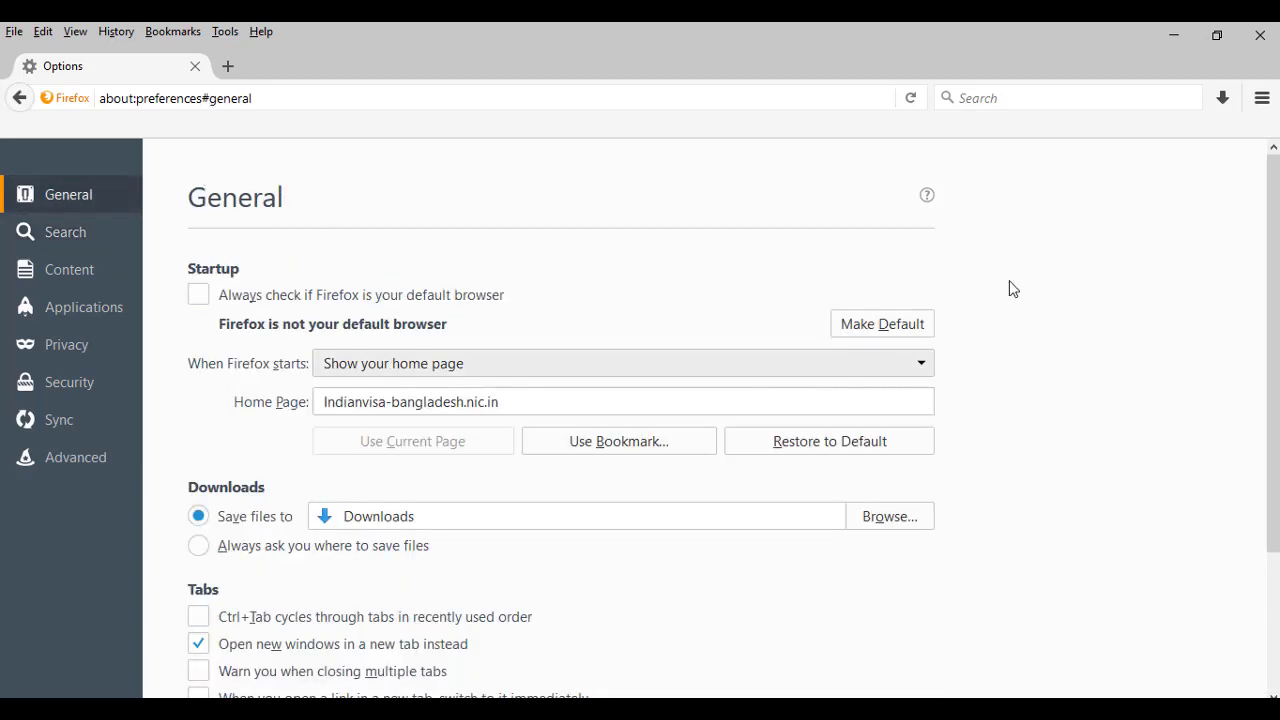
pyautogui.click(1260, 35)
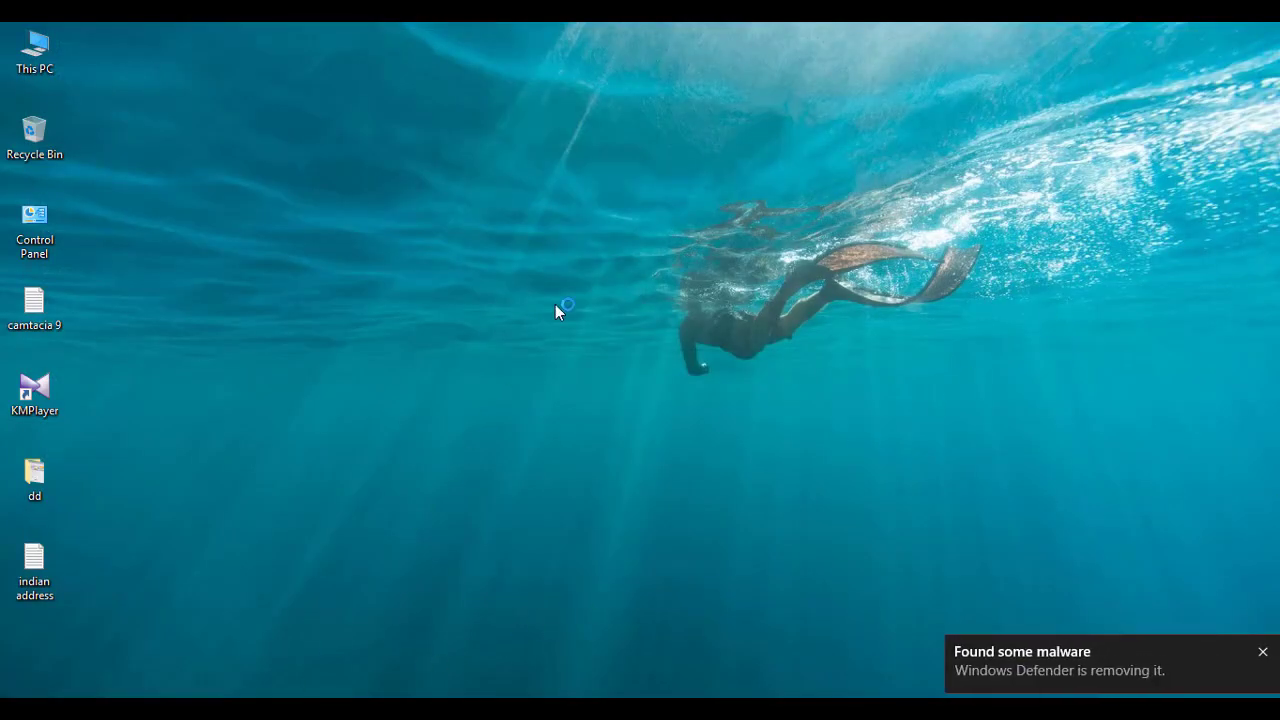
pyautogui.click(1260, 649)
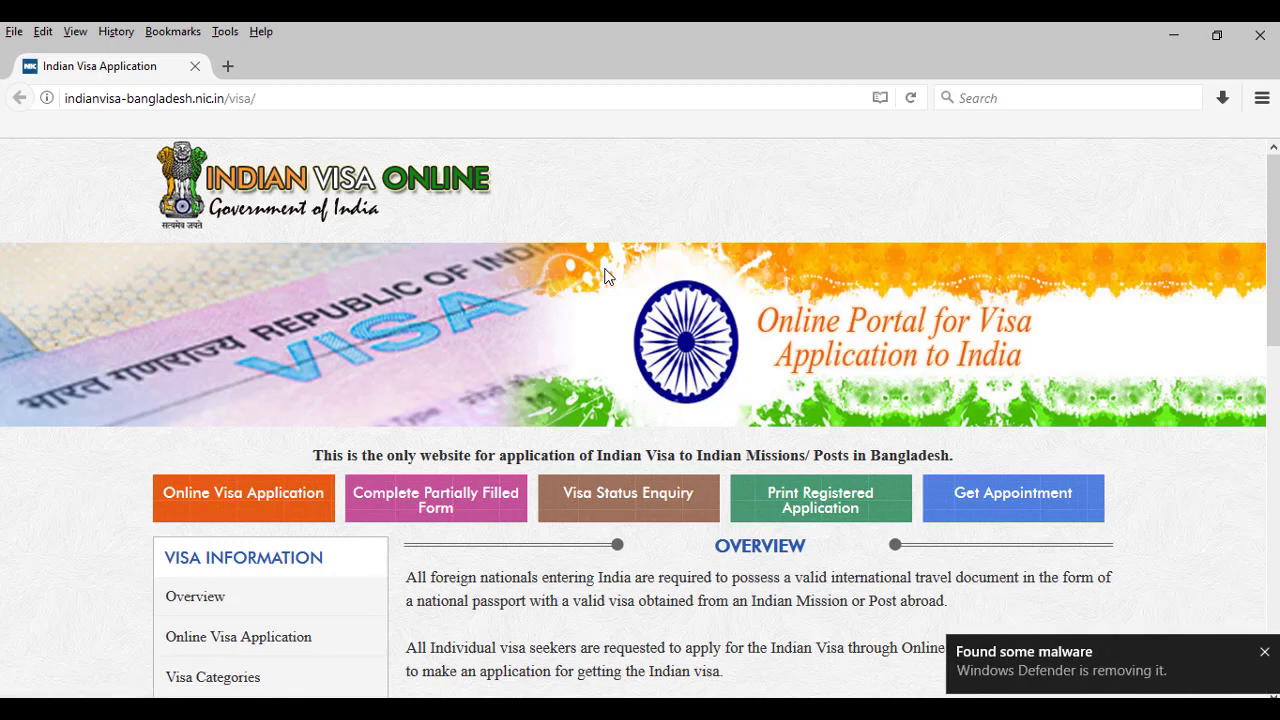
# Add the Indian Visa Application page as a bookmark on the bookmarks toolbar
pyautogui.click(190, 36)
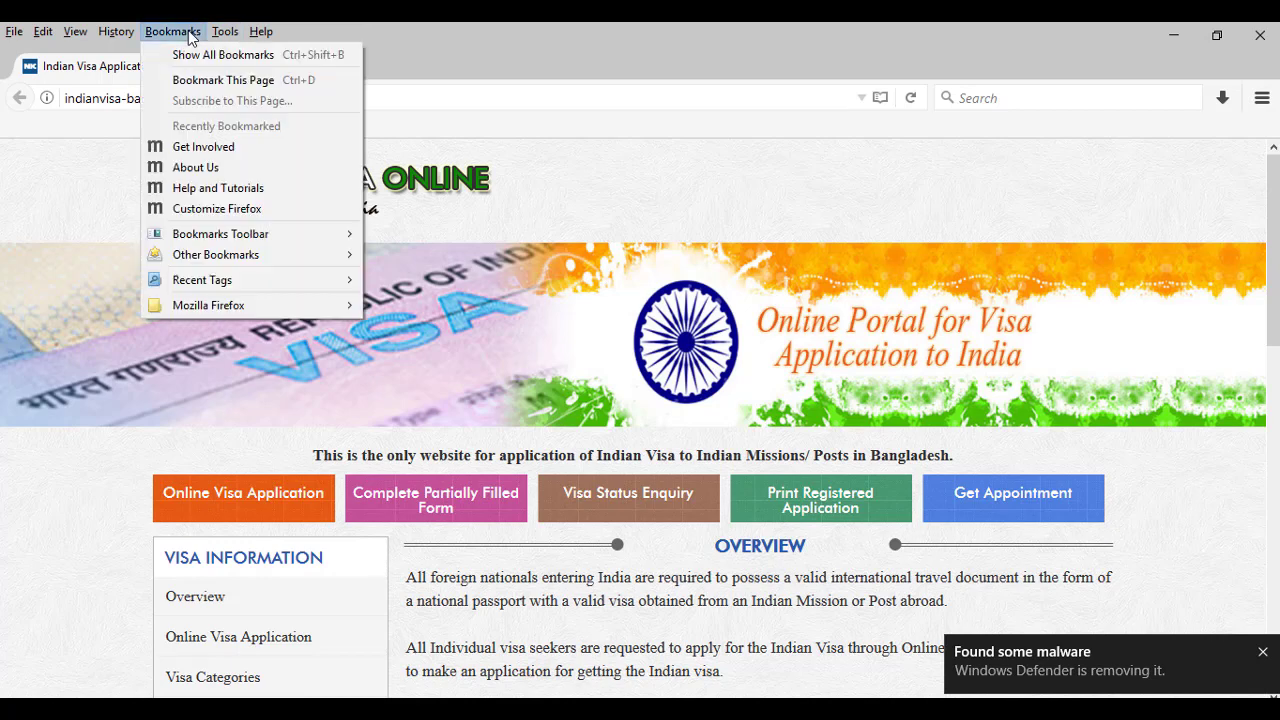
pyautogui.click(243, 100)
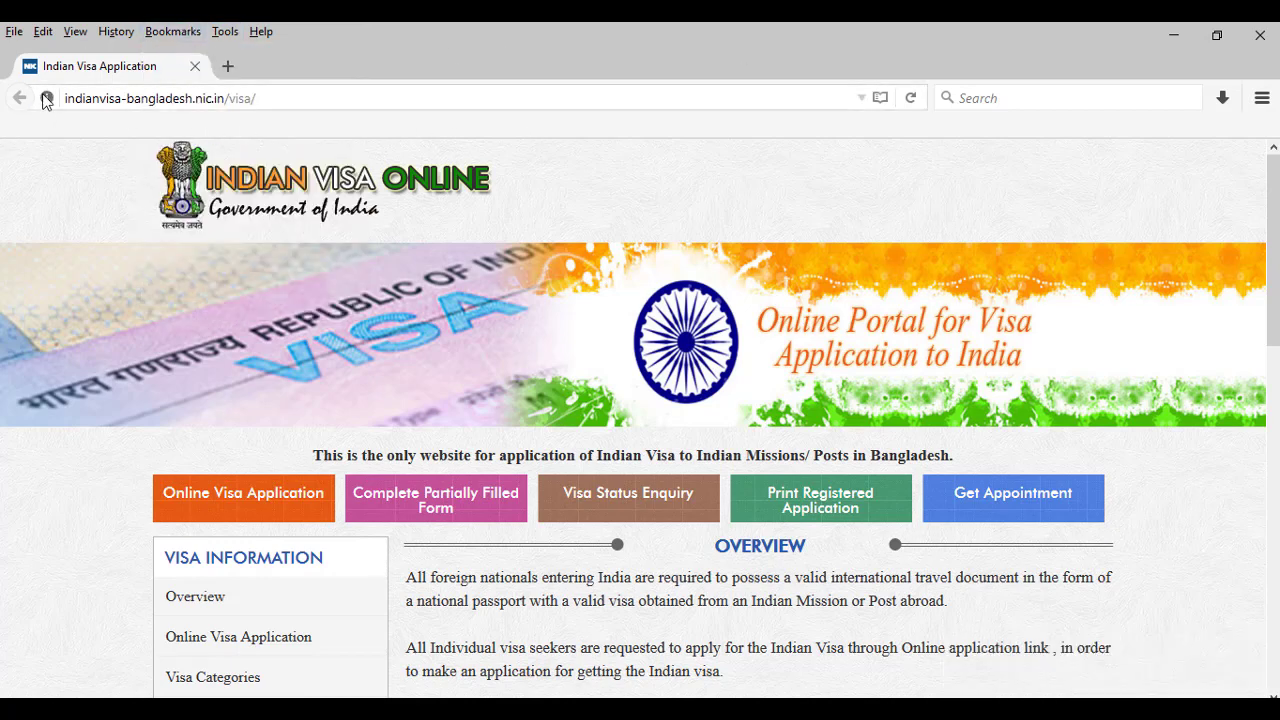
pyautogui.moveTo(30, 135); pyautogui.dragTo(35, 135)
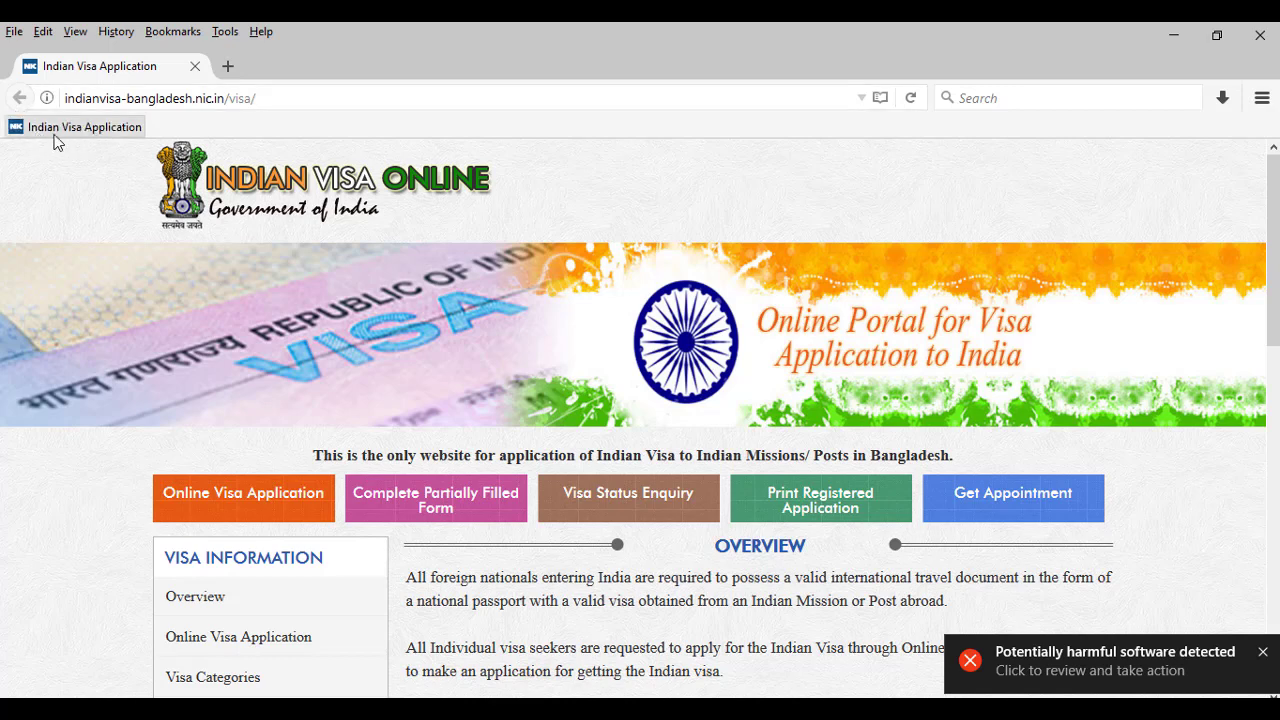
# Rename the Indian Visa Application bookmark to Ivac and save its properties
pyautogui.rightClick(95, 133)
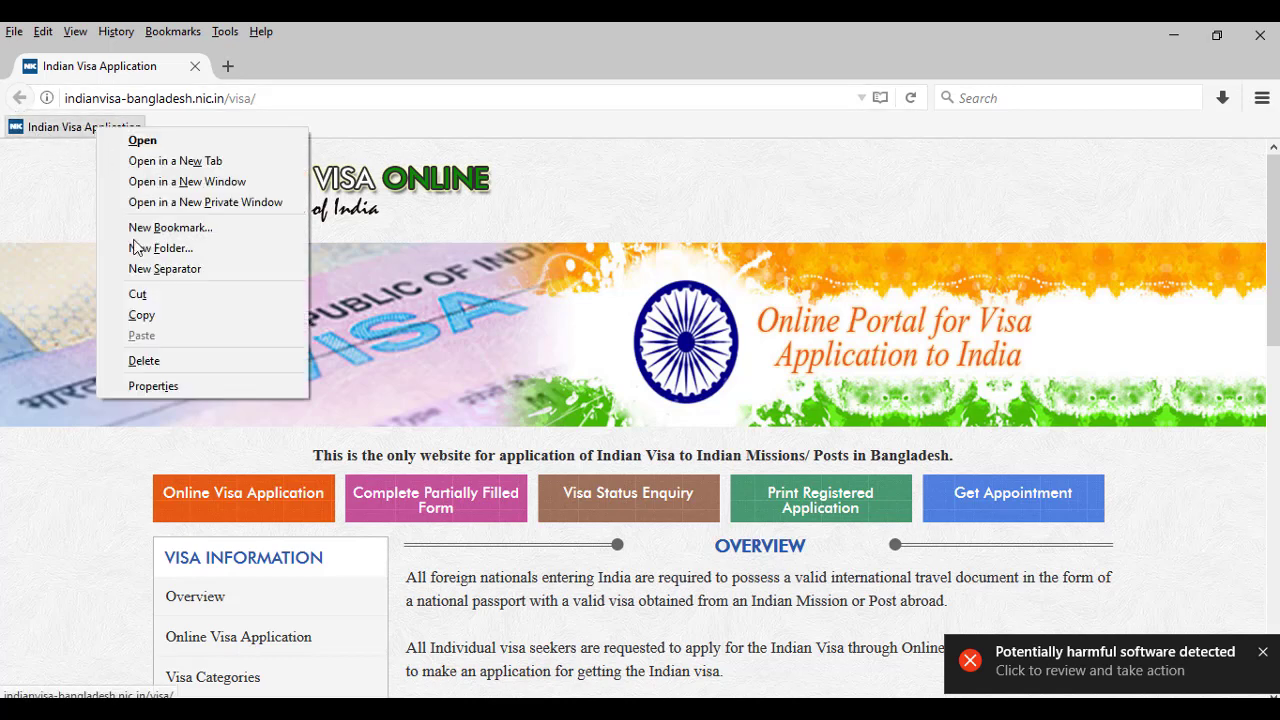
pyautogui.click(174, 386)
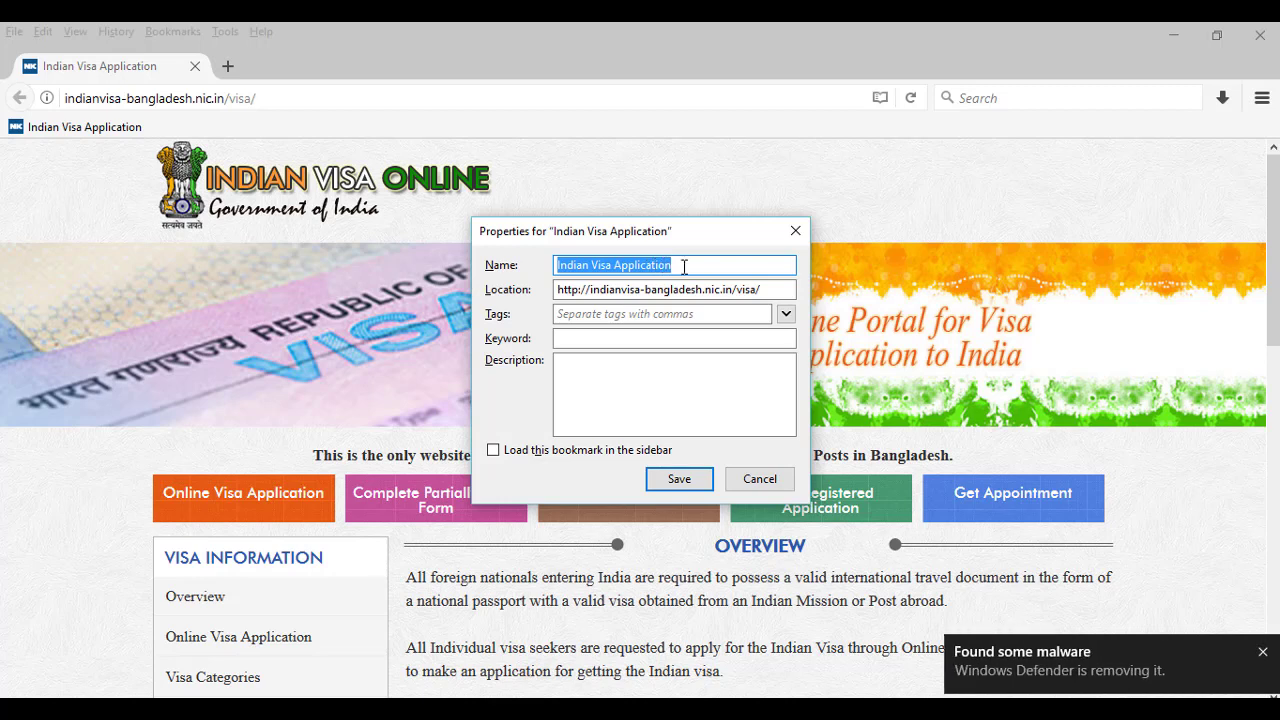
pyautogui.write('i')
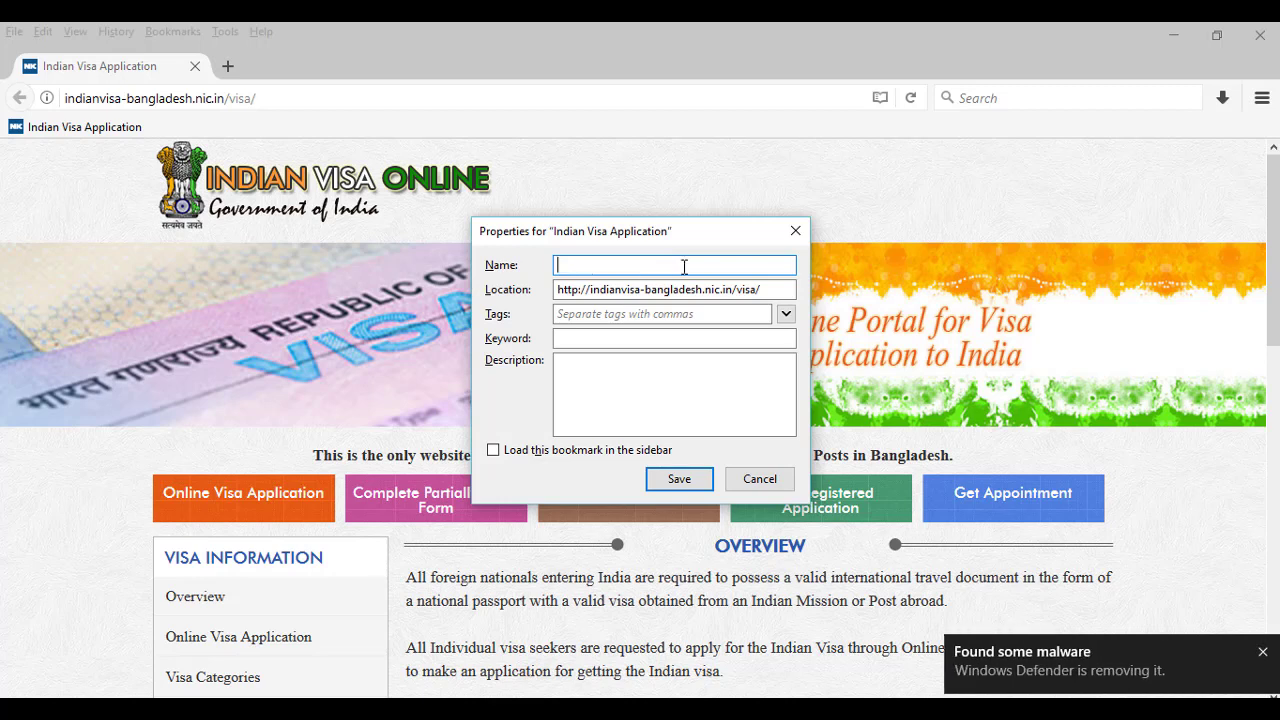
pyautogui.write('vac')
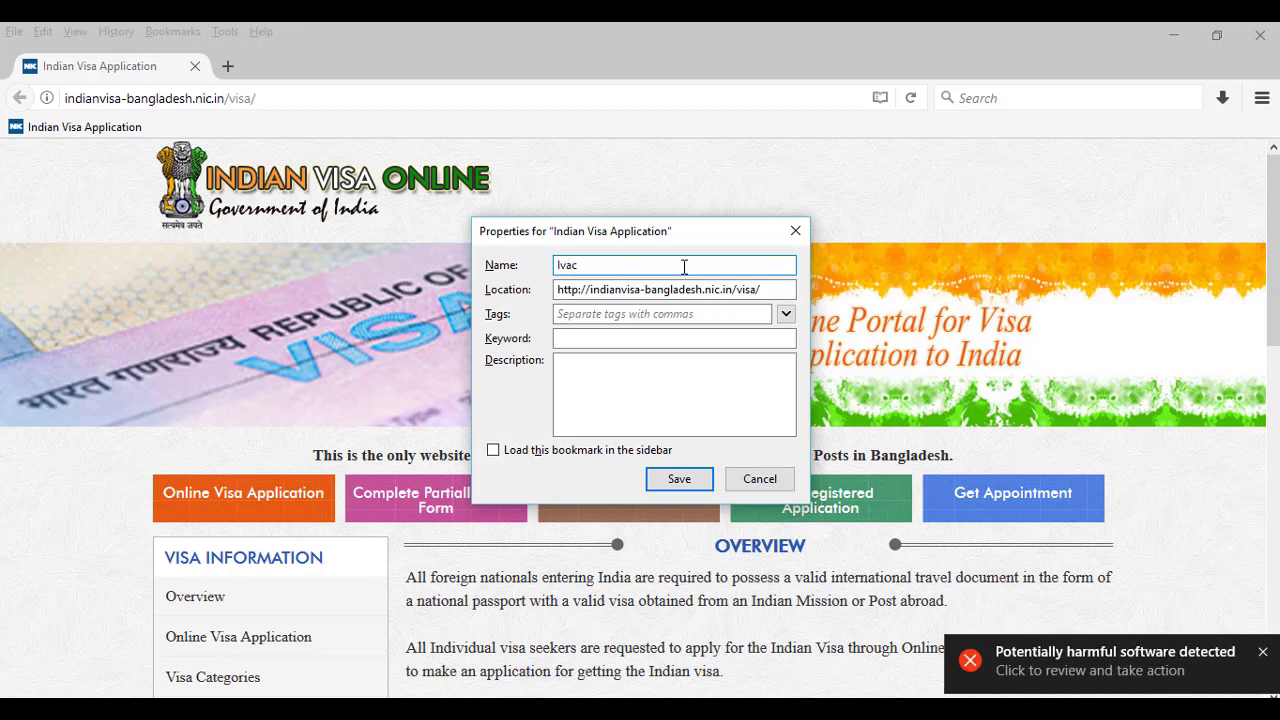
pyautogui.click(679, 479)
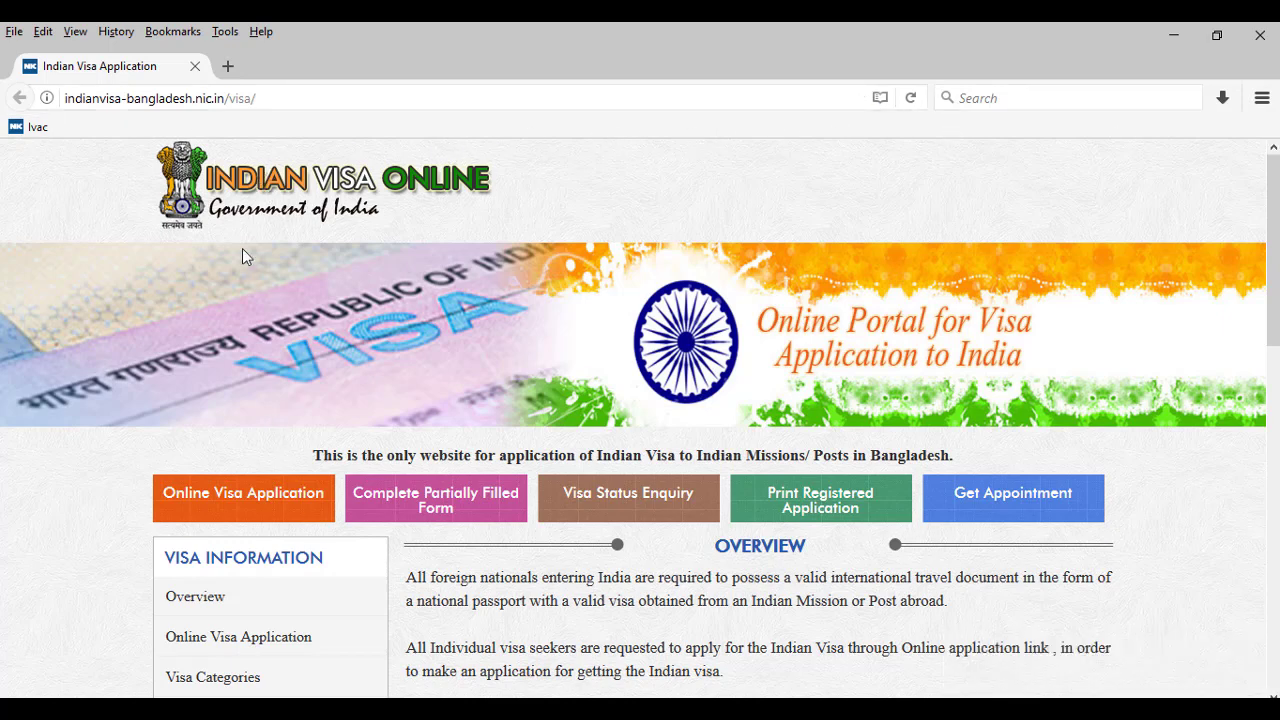
# Open the search options and choose Google as the default search engine
pyautogui.click(225, 32)
pyautogui.click(250, 168)
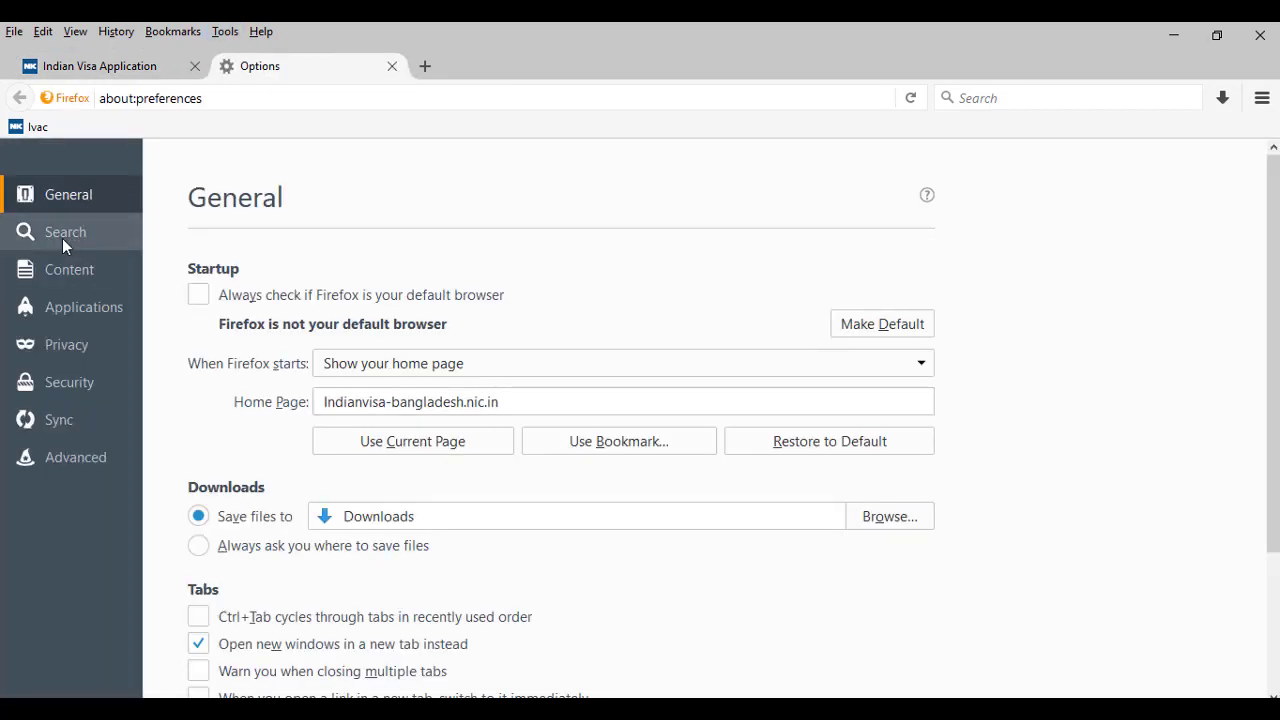
pyautogui.click(62, 235)
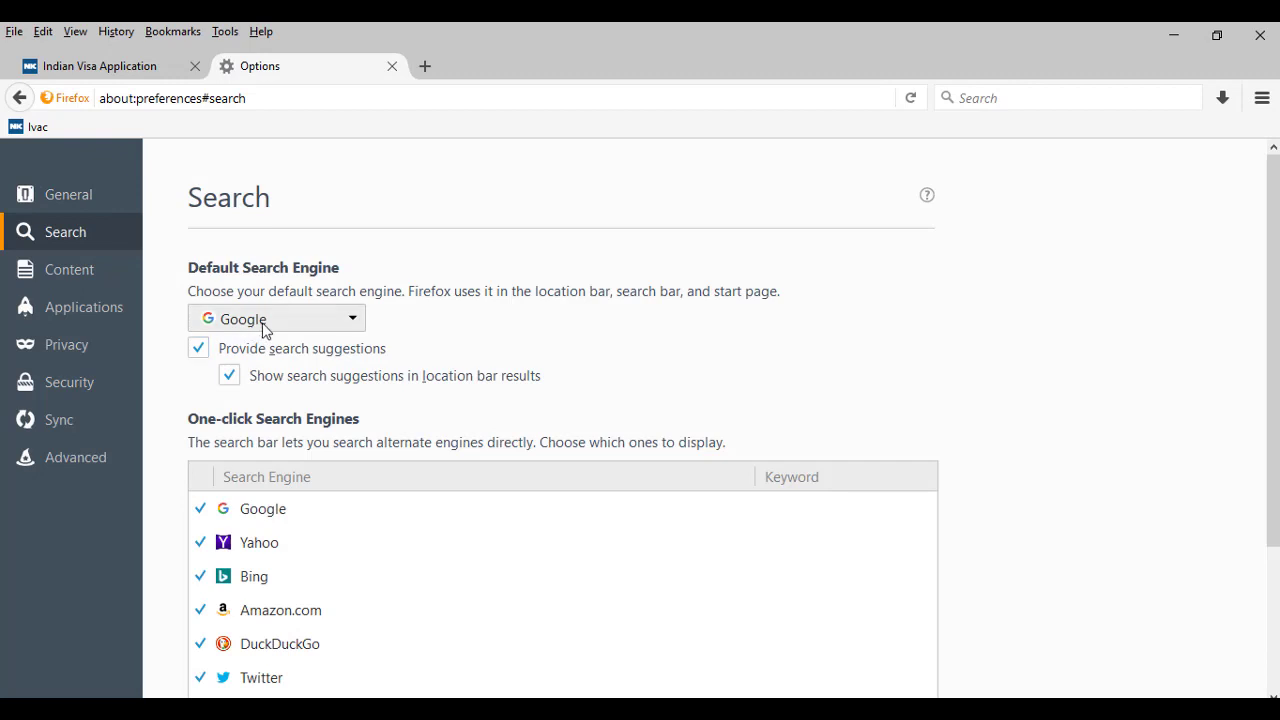
pyautogui.click(306, 546)
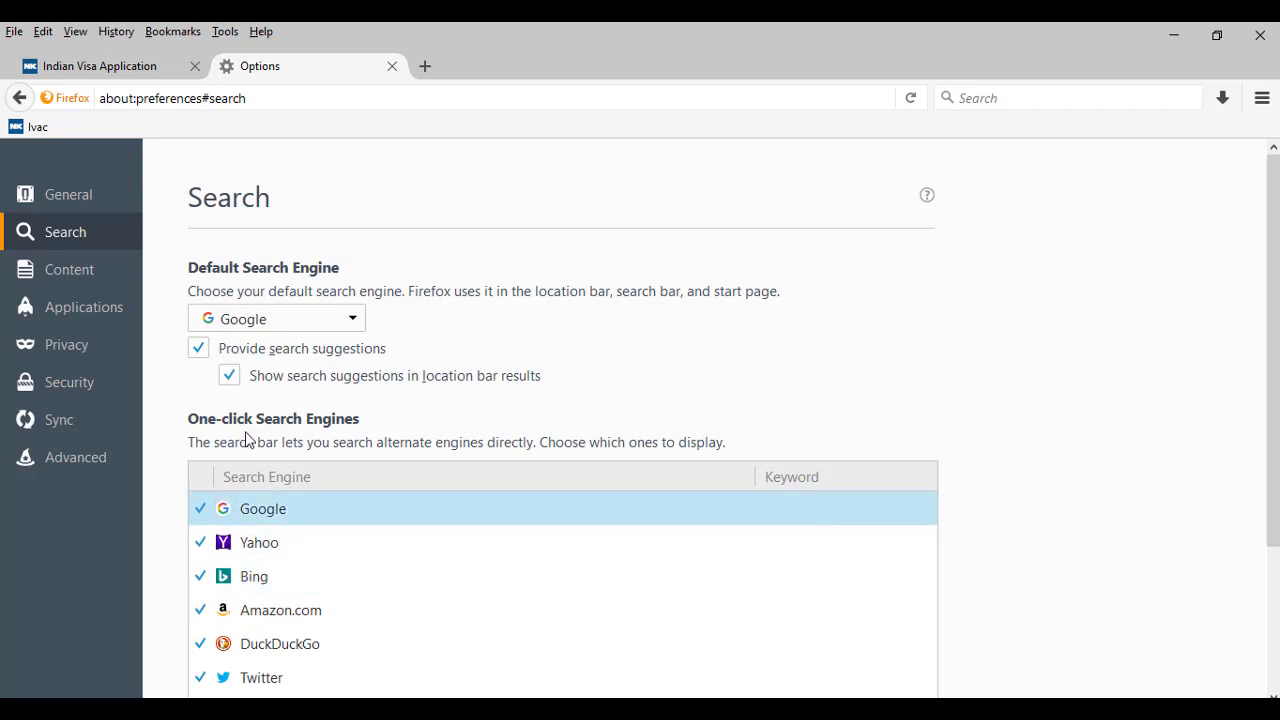
pyautogui.click(320, 321)
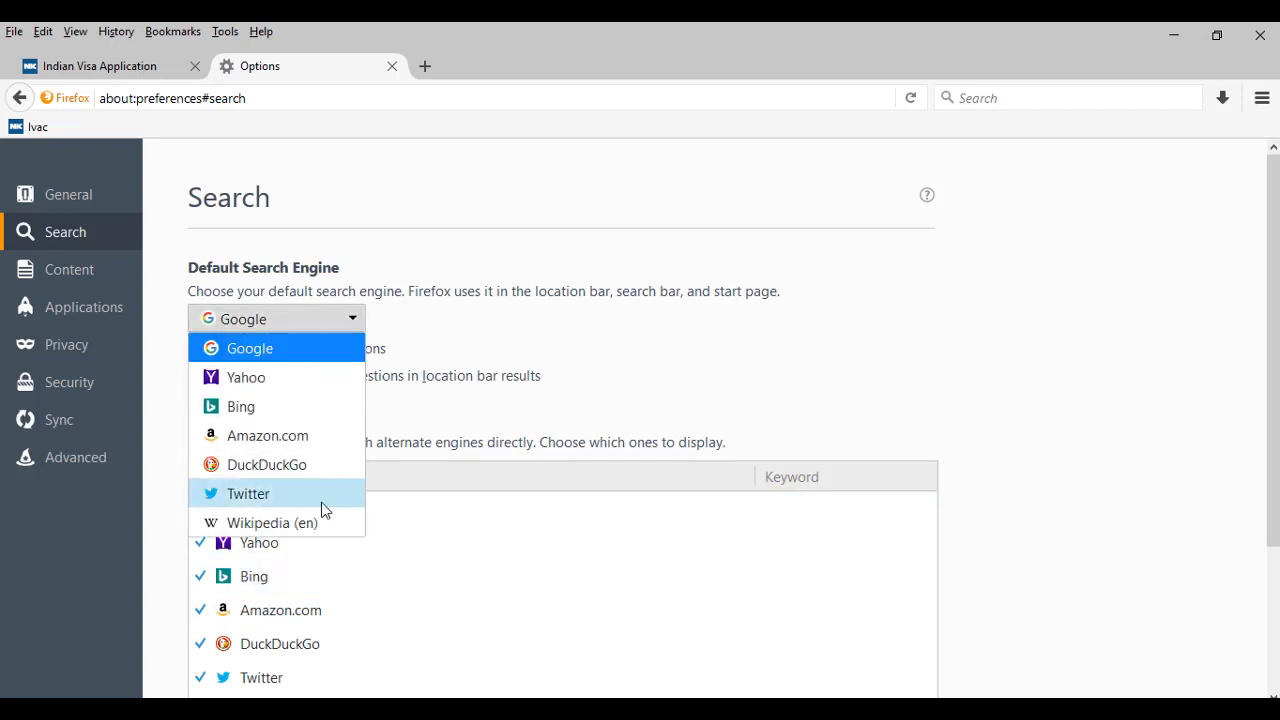
pyautogui.click(254, 350)
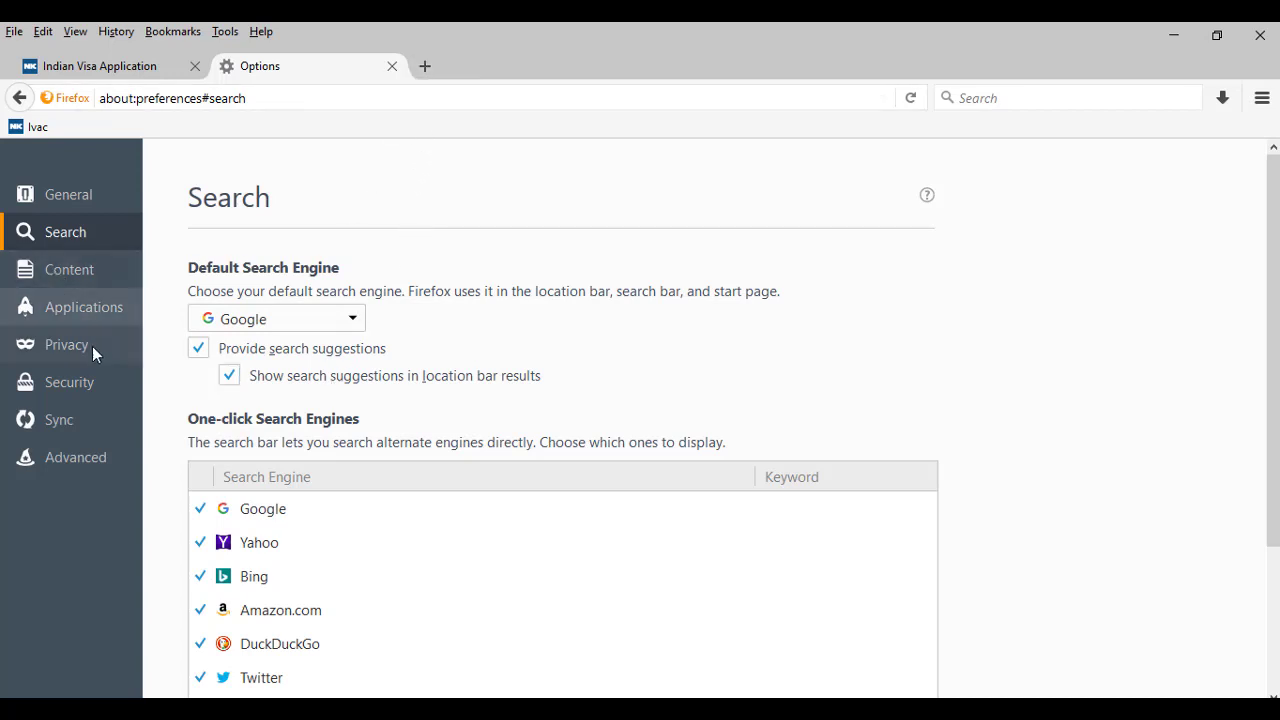
# Set the advanced update options to never check for updates, and disable the background update service and automatic search engine updates
pyautogui.click(77, 465)
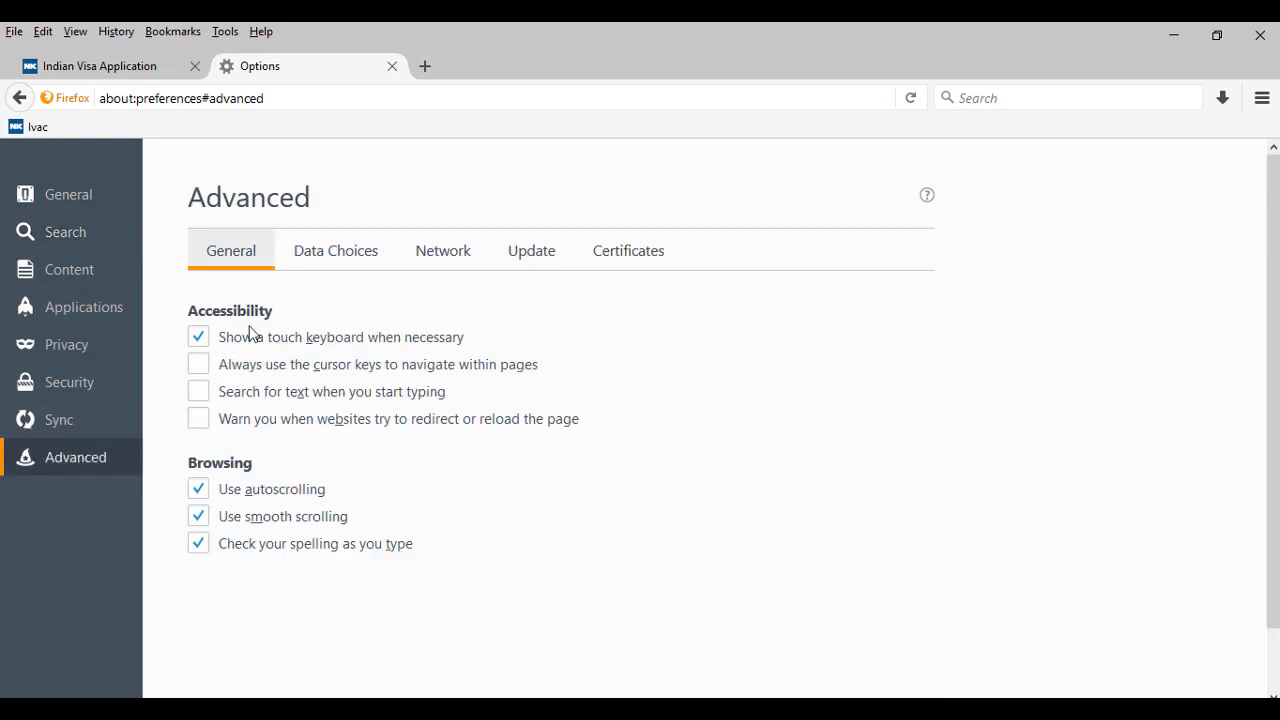
pyautogui.click(527, 258)
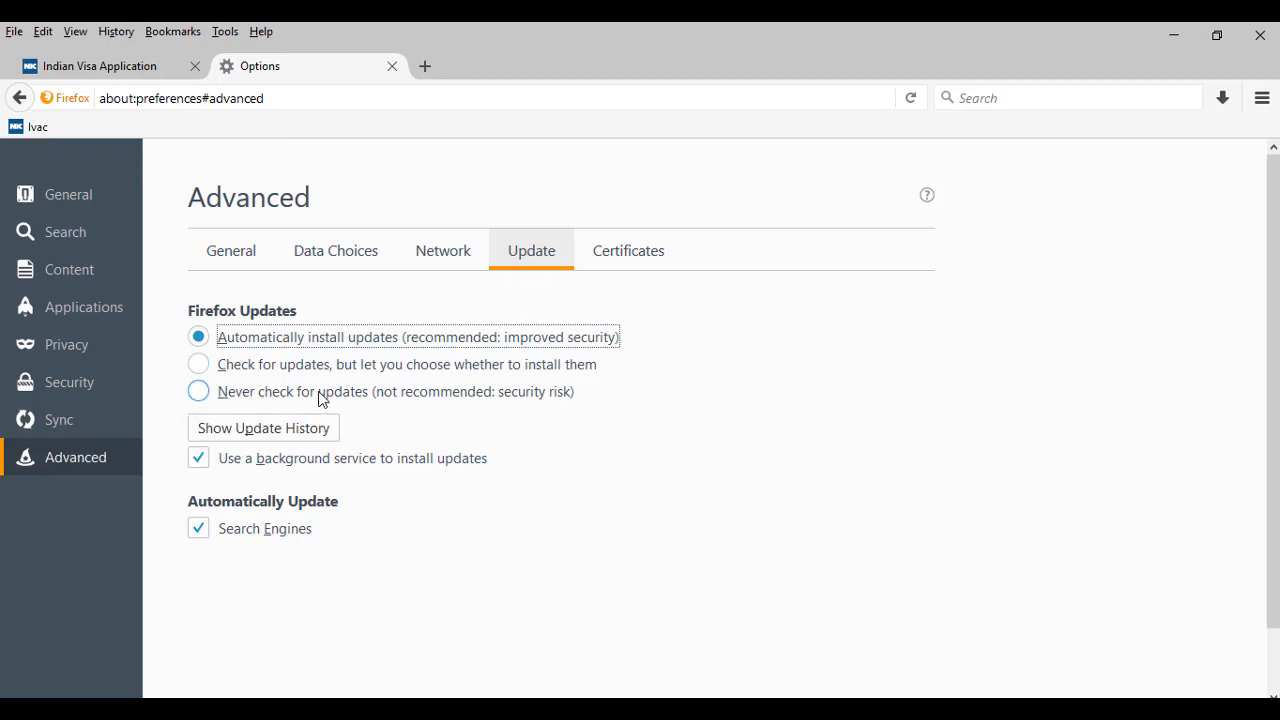
pyautogui.click(197, 392)
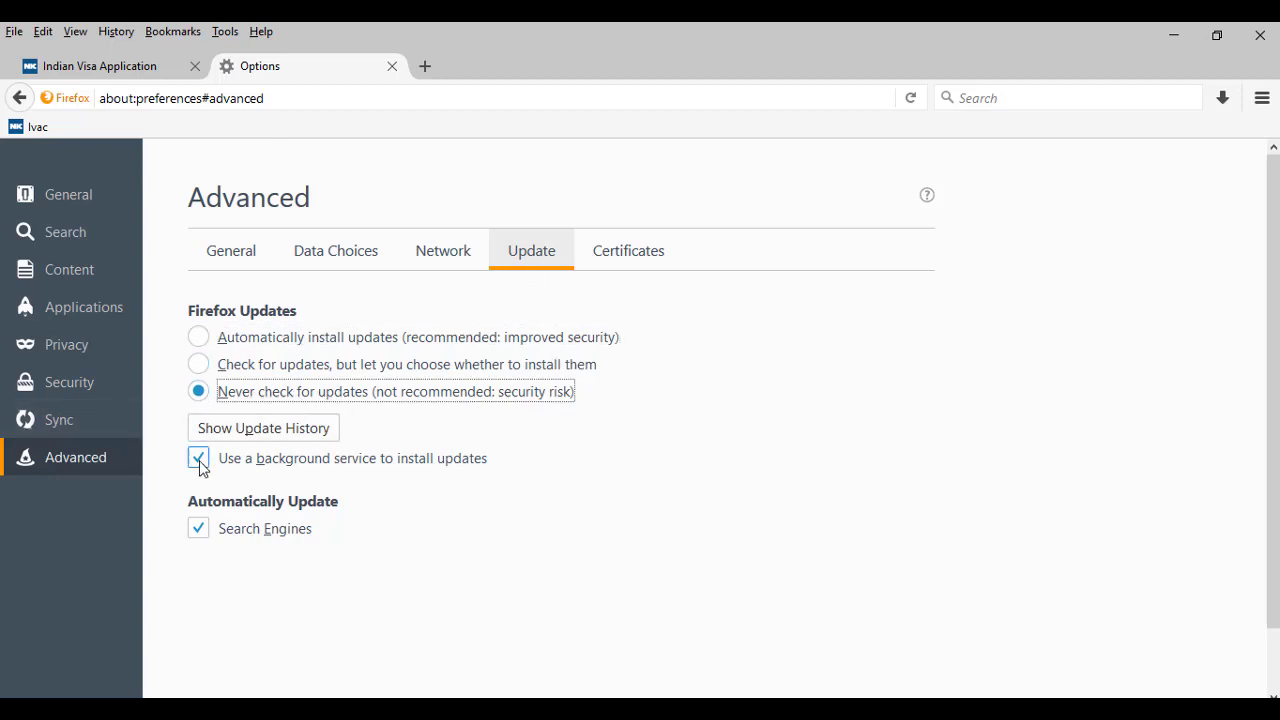
pyautogui.click(198, 458)
pyautogui.click(199, 529)
# Open the extensions in the Add-ons Manager and search the add-ons for "reload every"
pyautogui.click(225, 31)
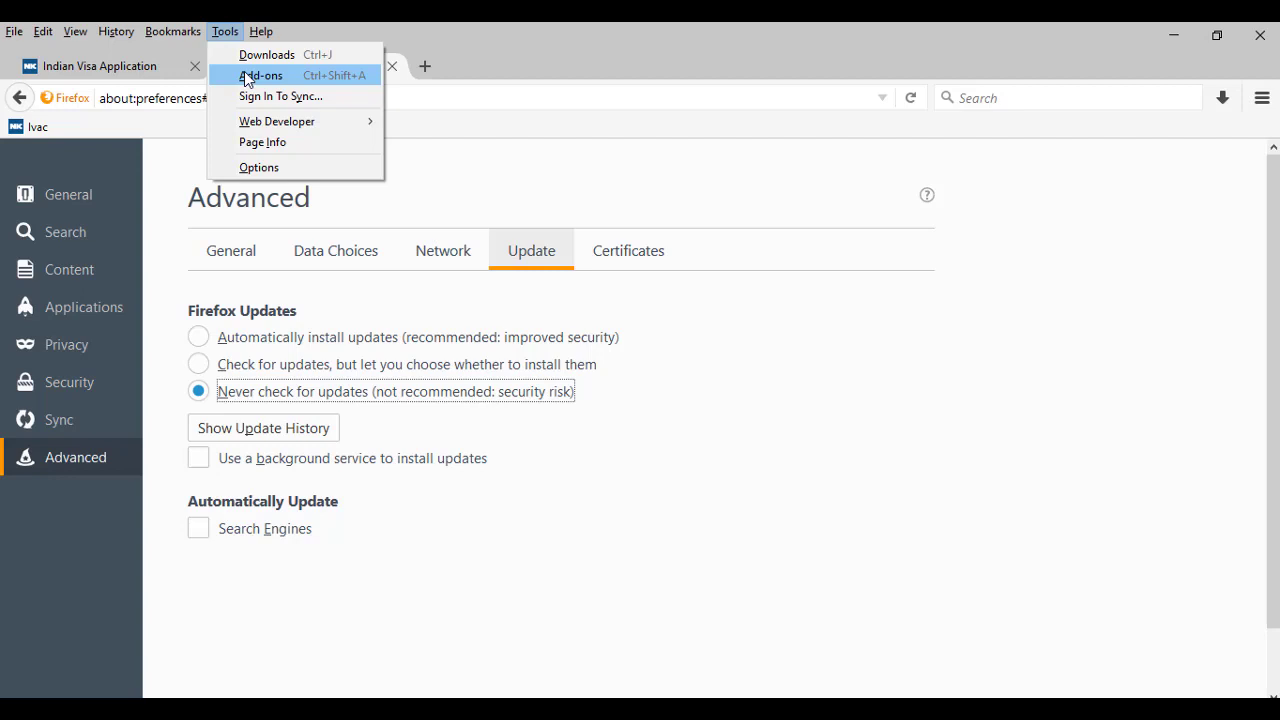
pyautogui.click(248, 77)
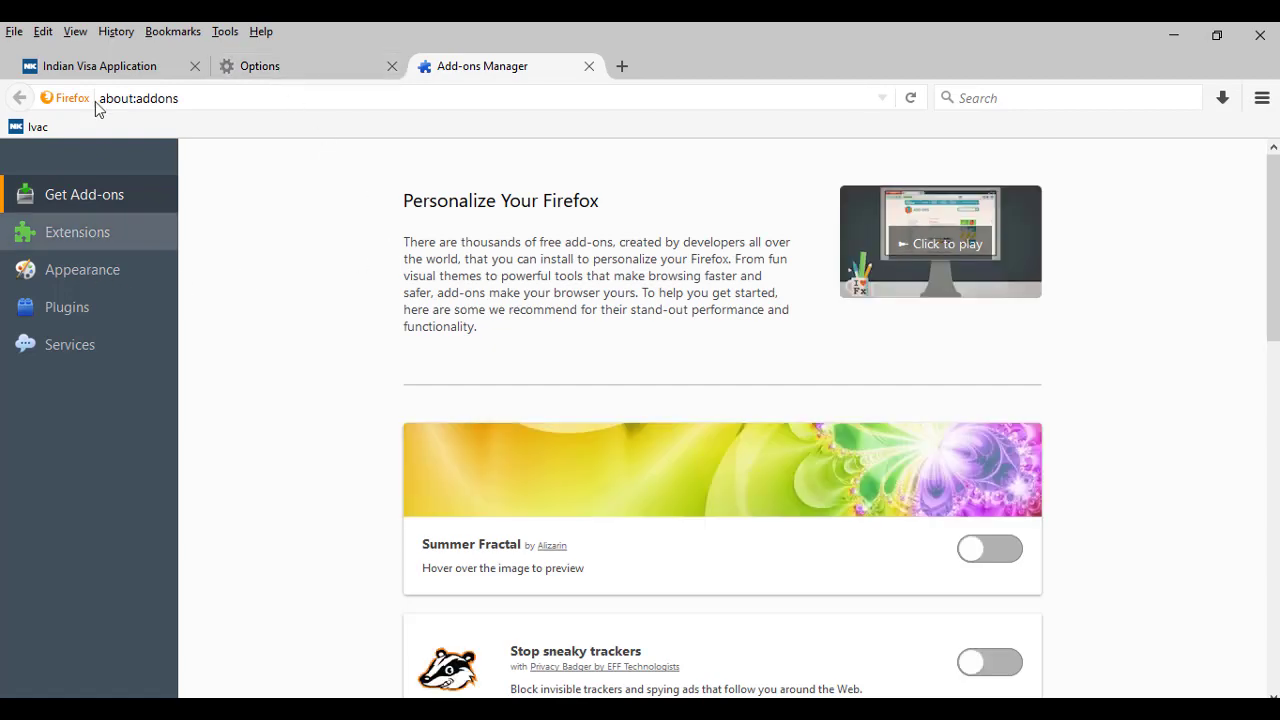
pyautogui.click(96, 66)
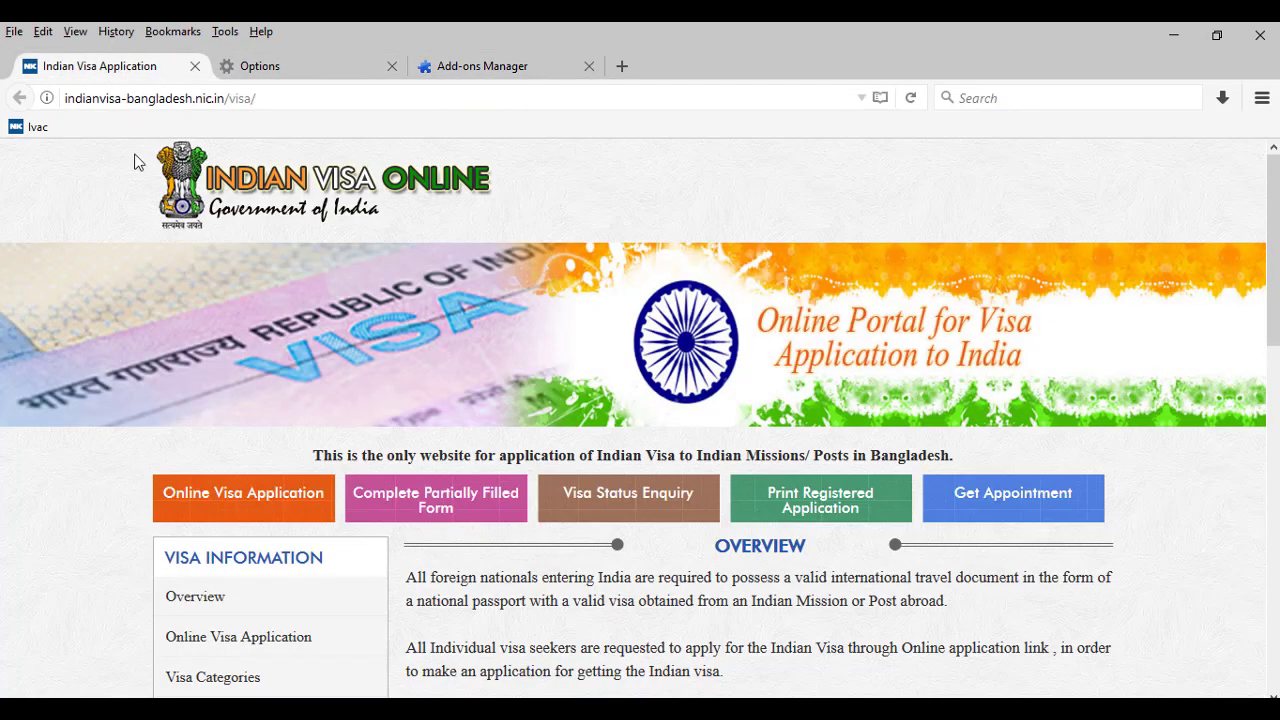
pyautogui.click(484, 68)
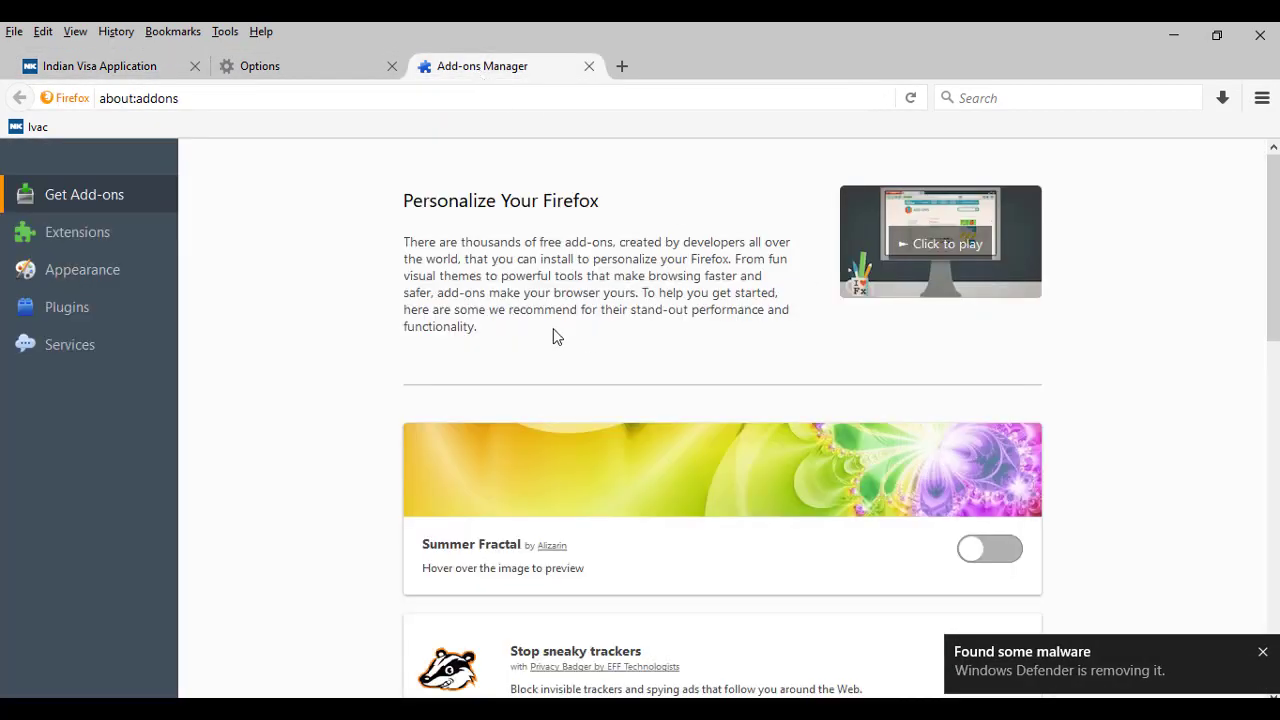
pyautogui.click(88, 239)
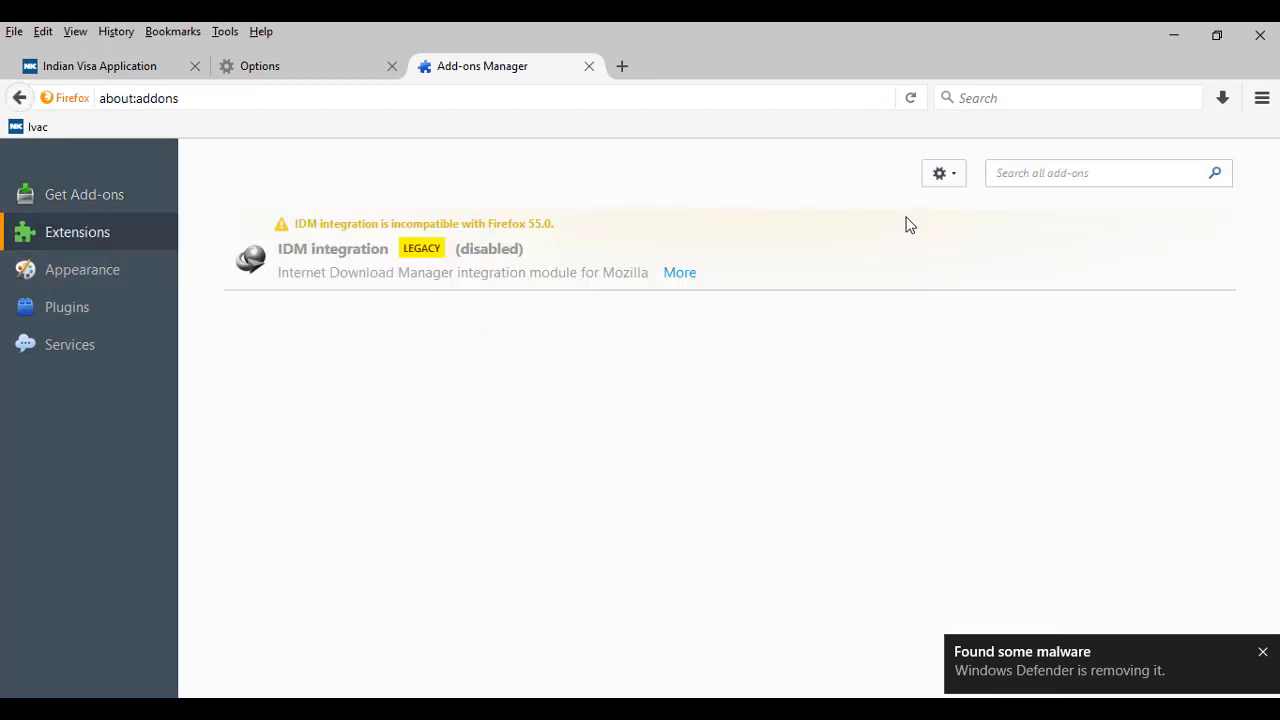
pyautogui.click(1050, 172)
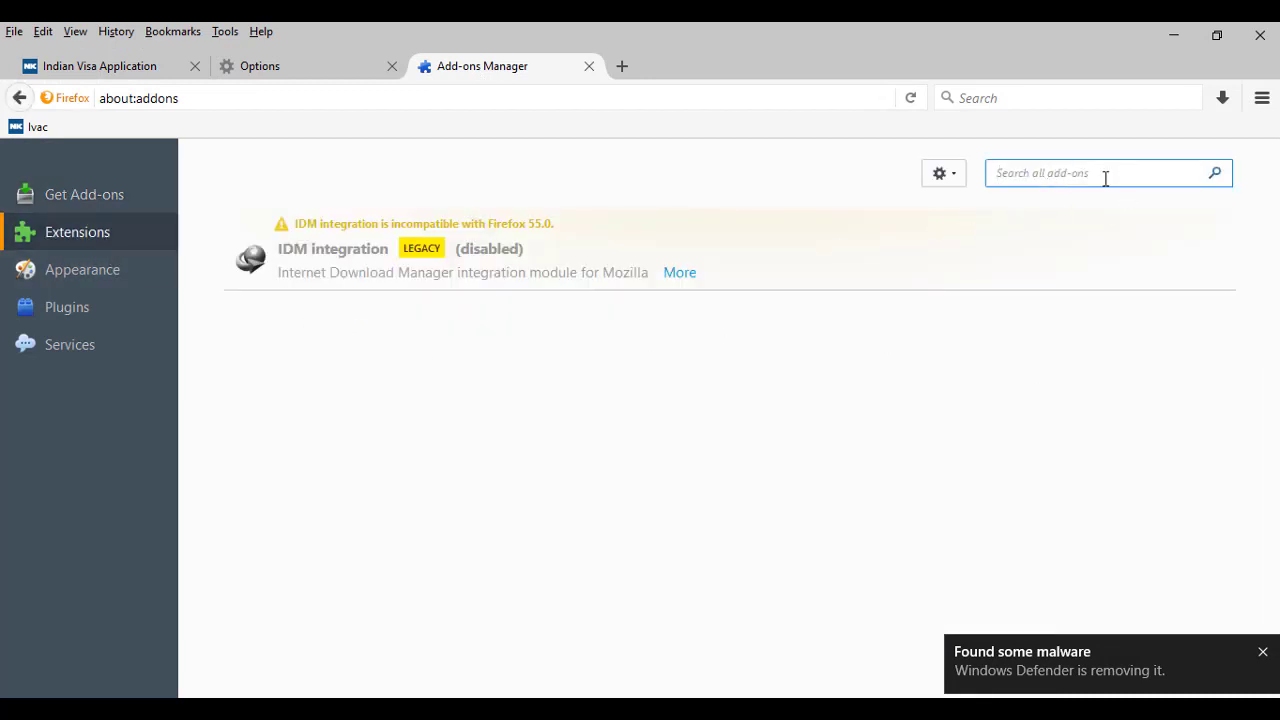
pyautogui.write('rel')
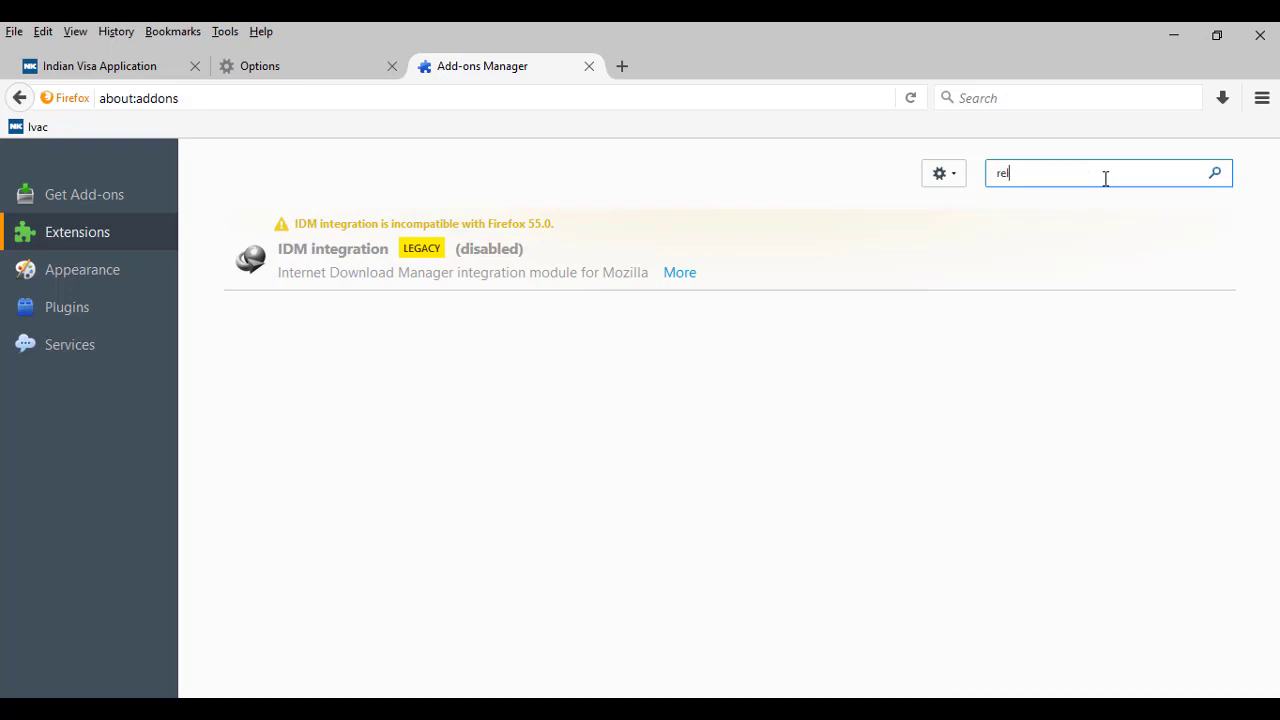
pyautogui.write('oad')
pyautogui.write('every')
pyautogui.press('Return')
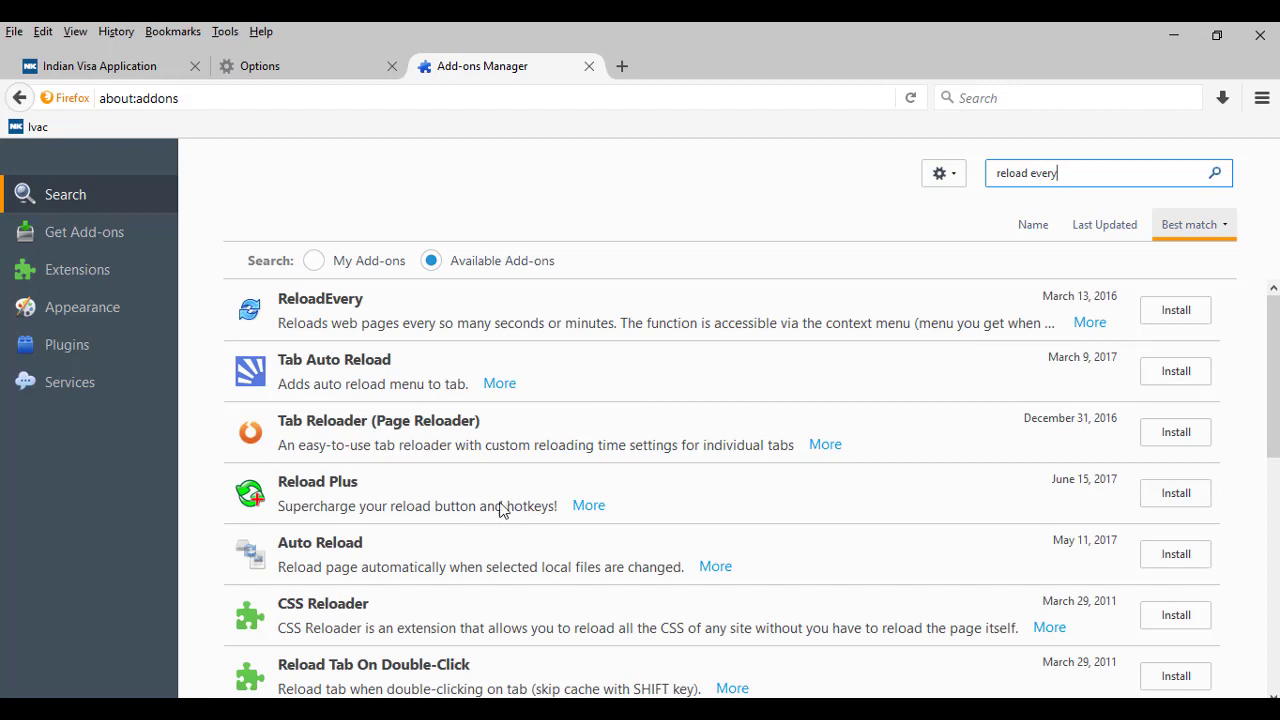
# Install the ReloadEvery add-on with a browser restart and show the installed extensions
pyautogui.click(1173, 315)
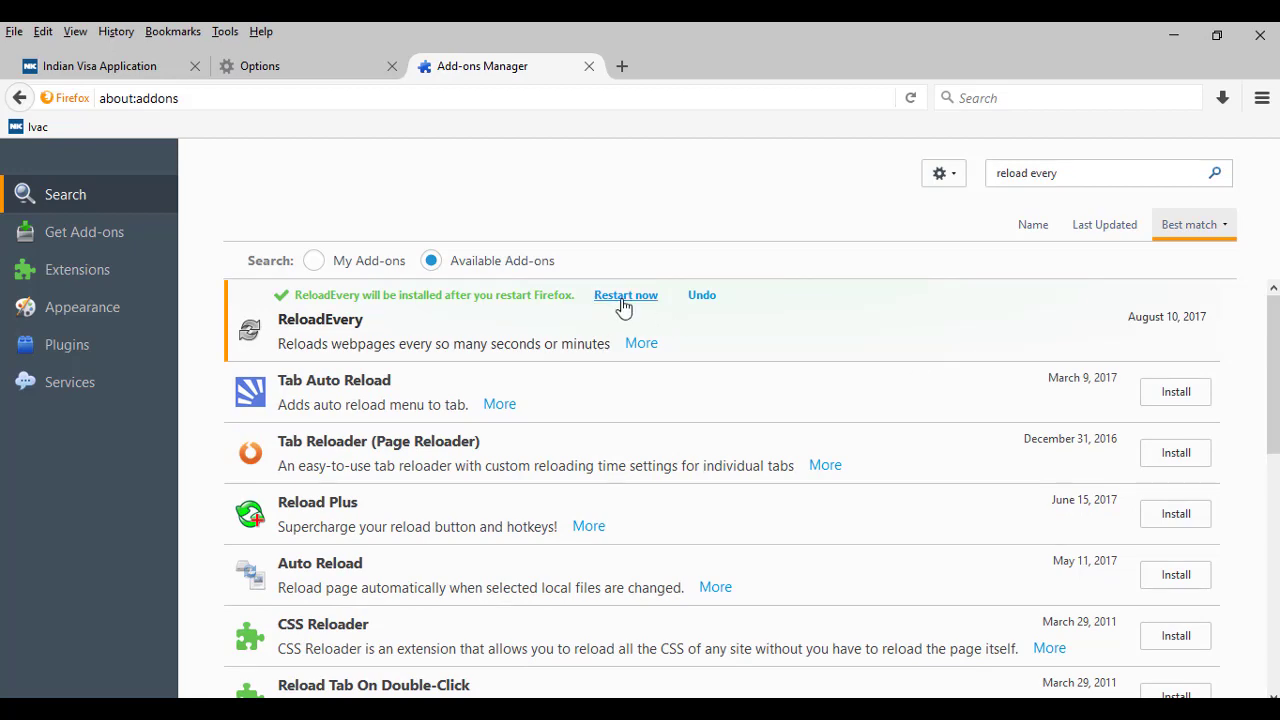
pyautogui.click(624, 297)
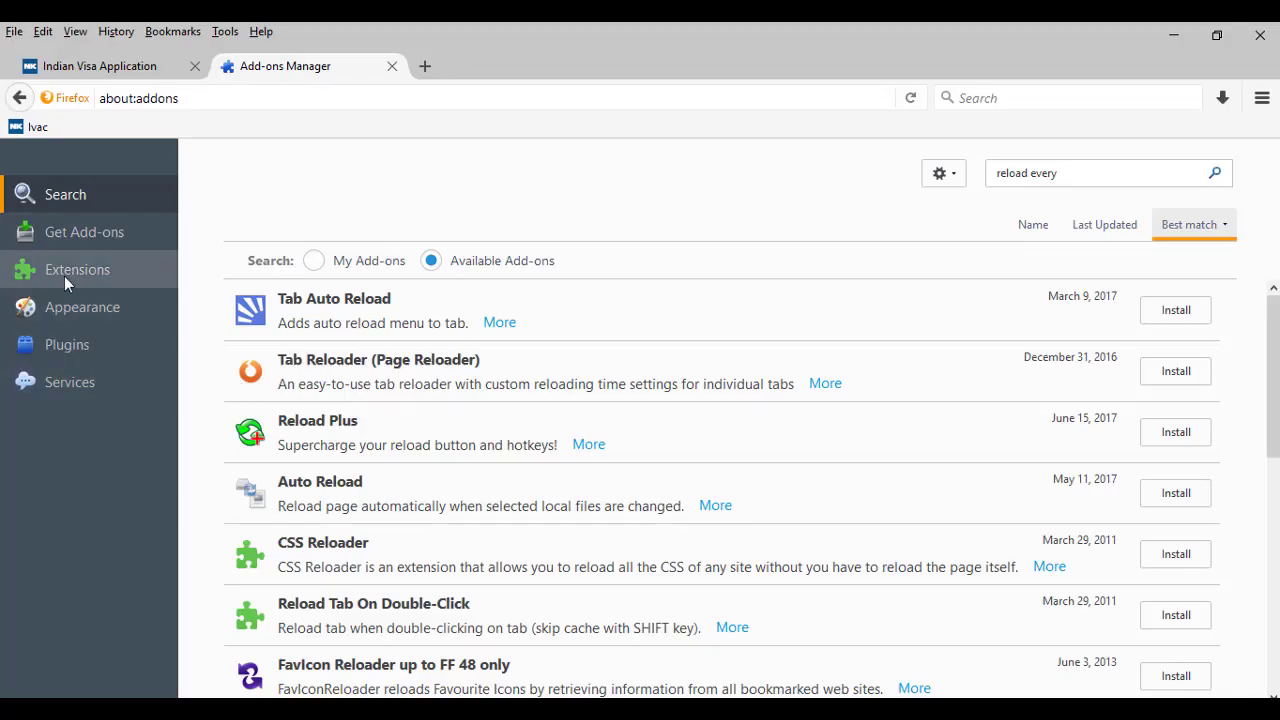
pyautogui.click(64, 270)
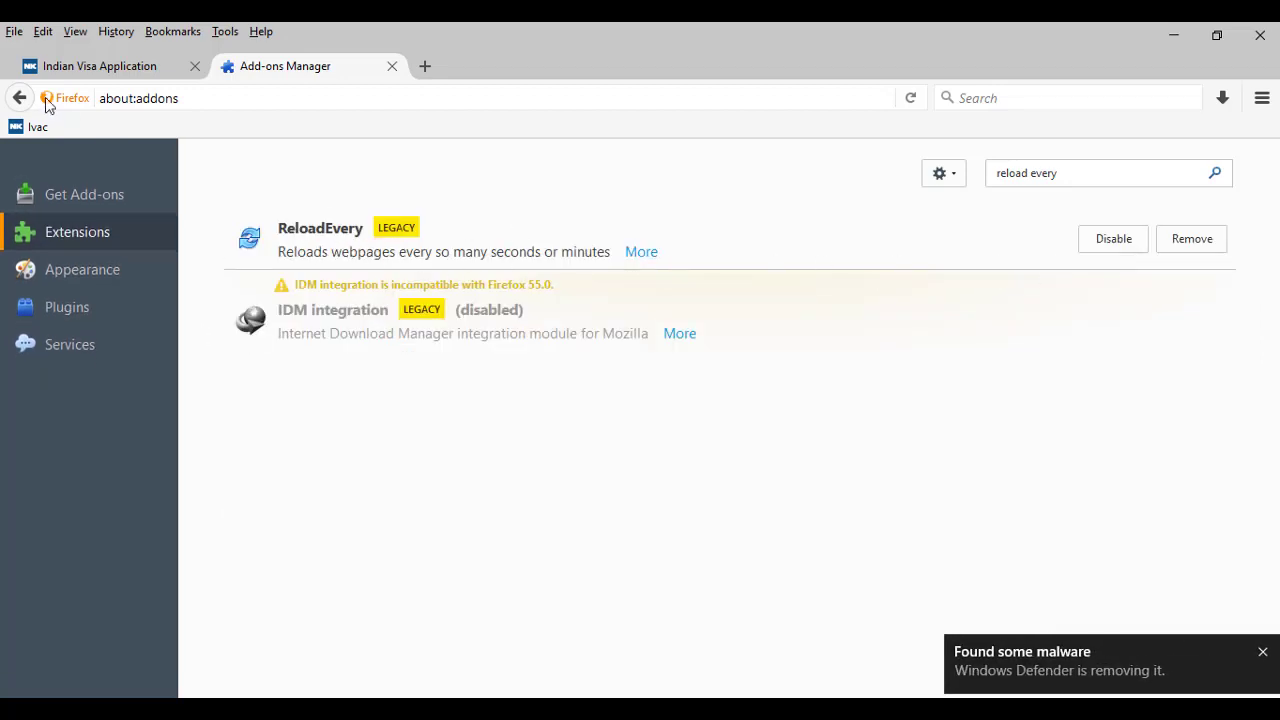
# Set a custom Reload Every time of 0 minutes and 2 seconds for the Indian Visa Application tab
pyautogui.click(105, 70)
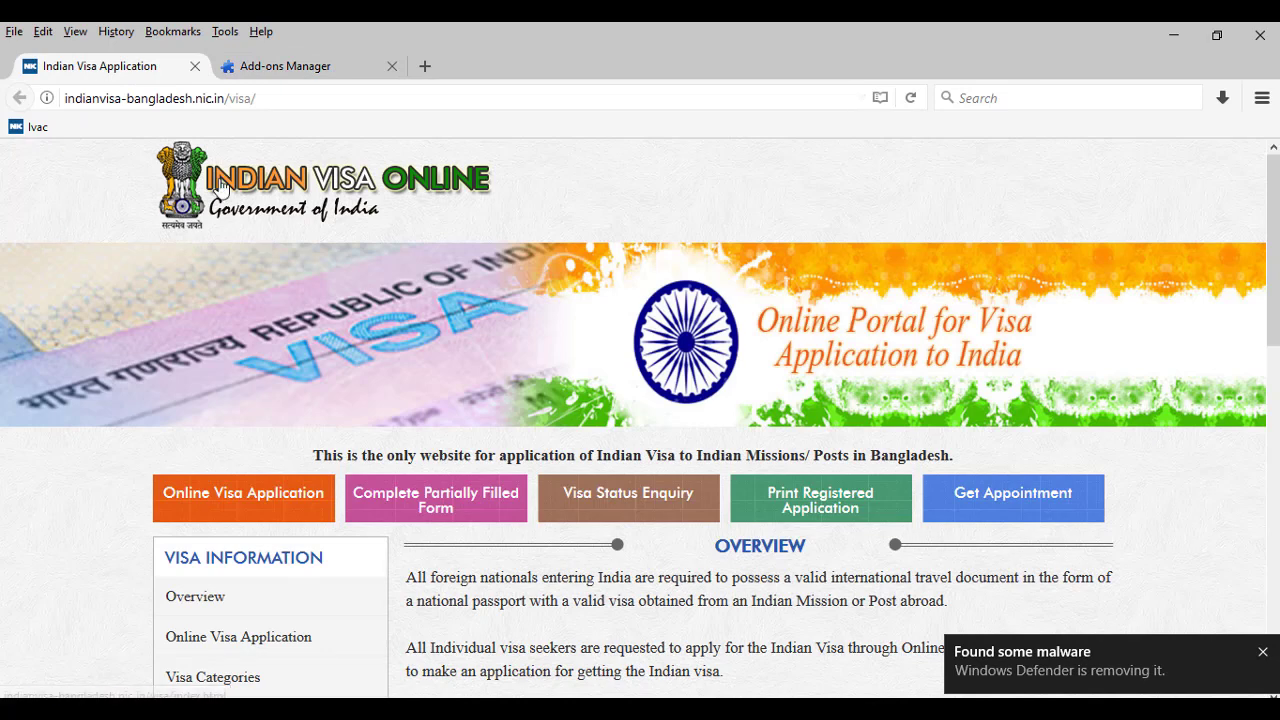
pyautogui.rightClick(589, 176)
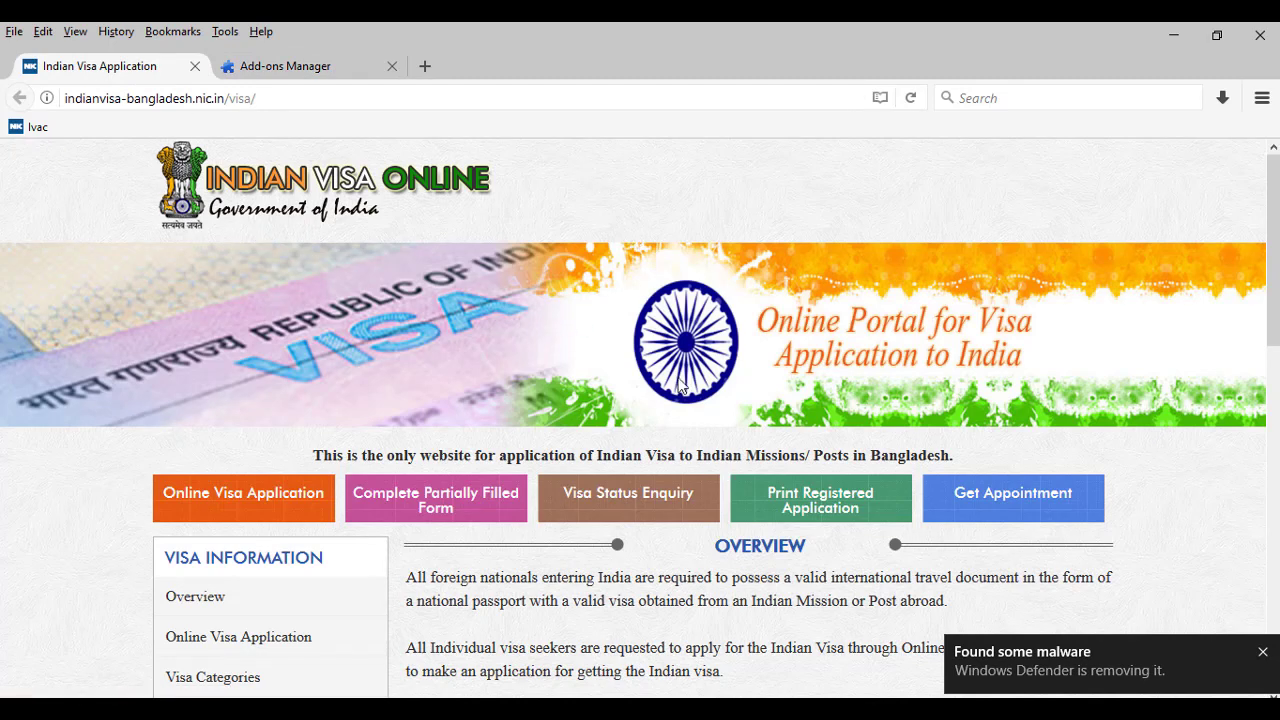
pyautogui.click(174, 72)
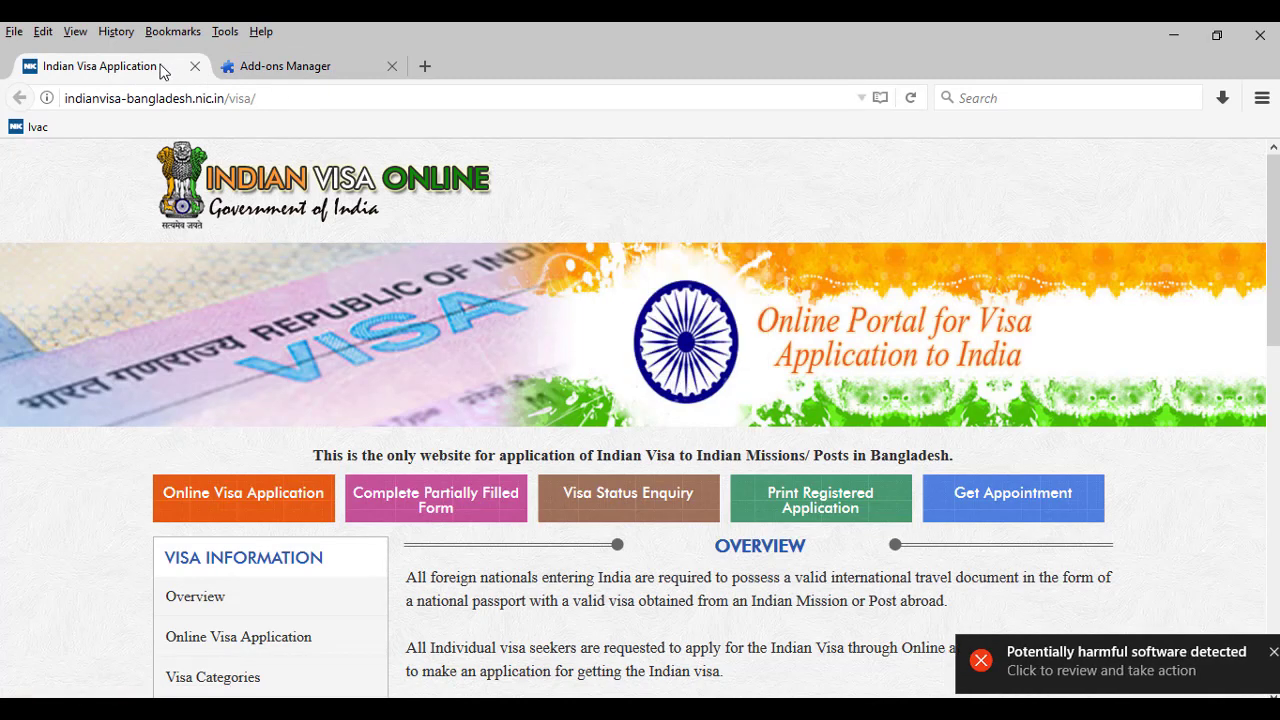
pyautogui.rightClick(165, 70)
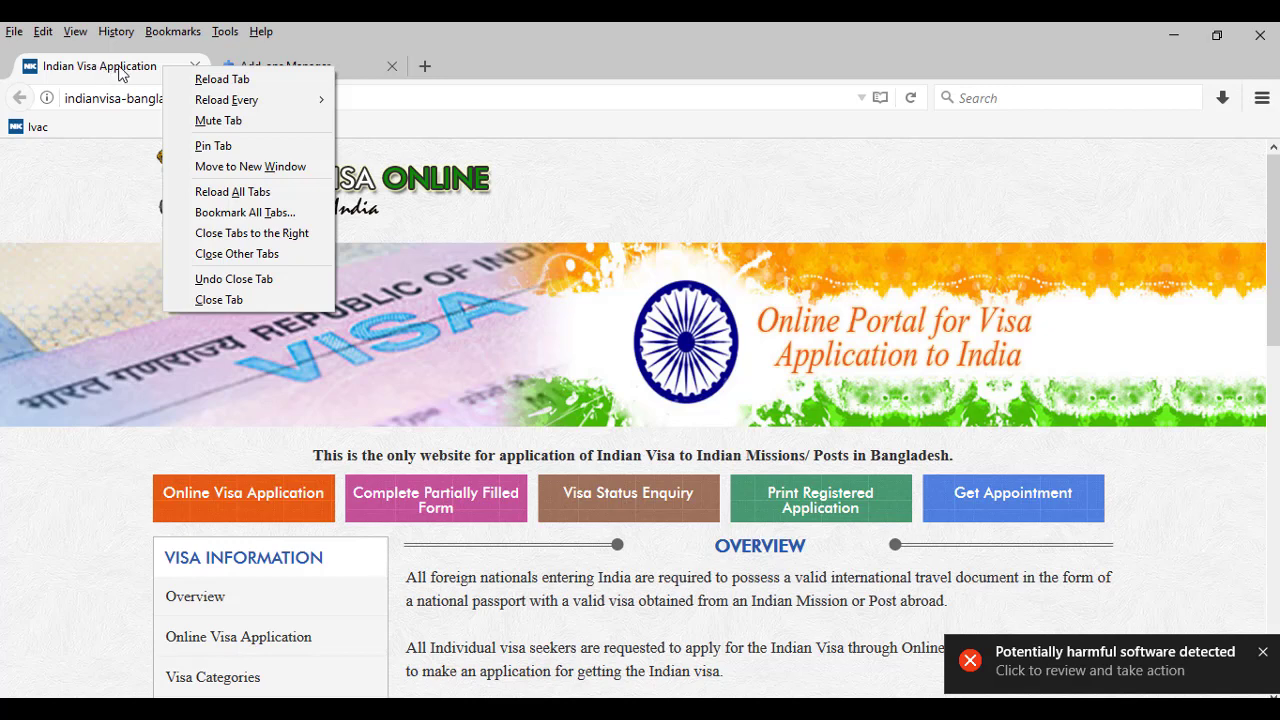
pyautogui.click(89, 75)
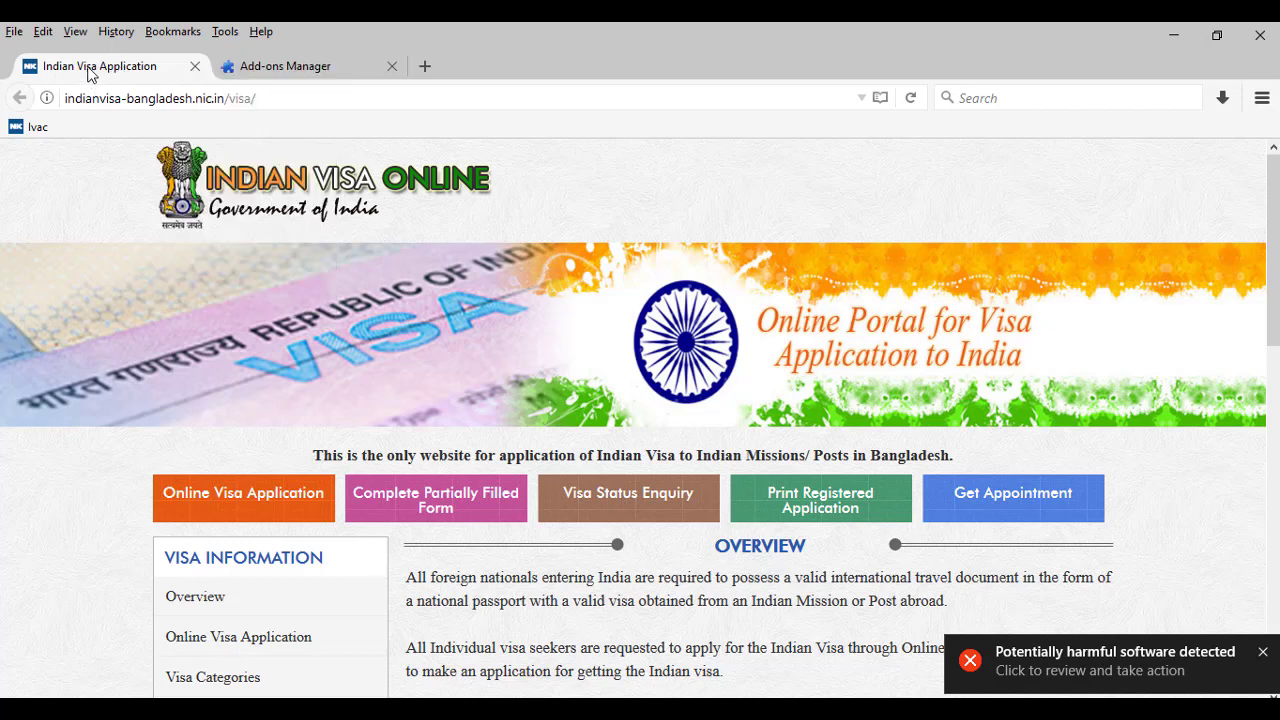
pyautogui.rightClick(89, 75)
pyautogui.moveTo(248, 104)
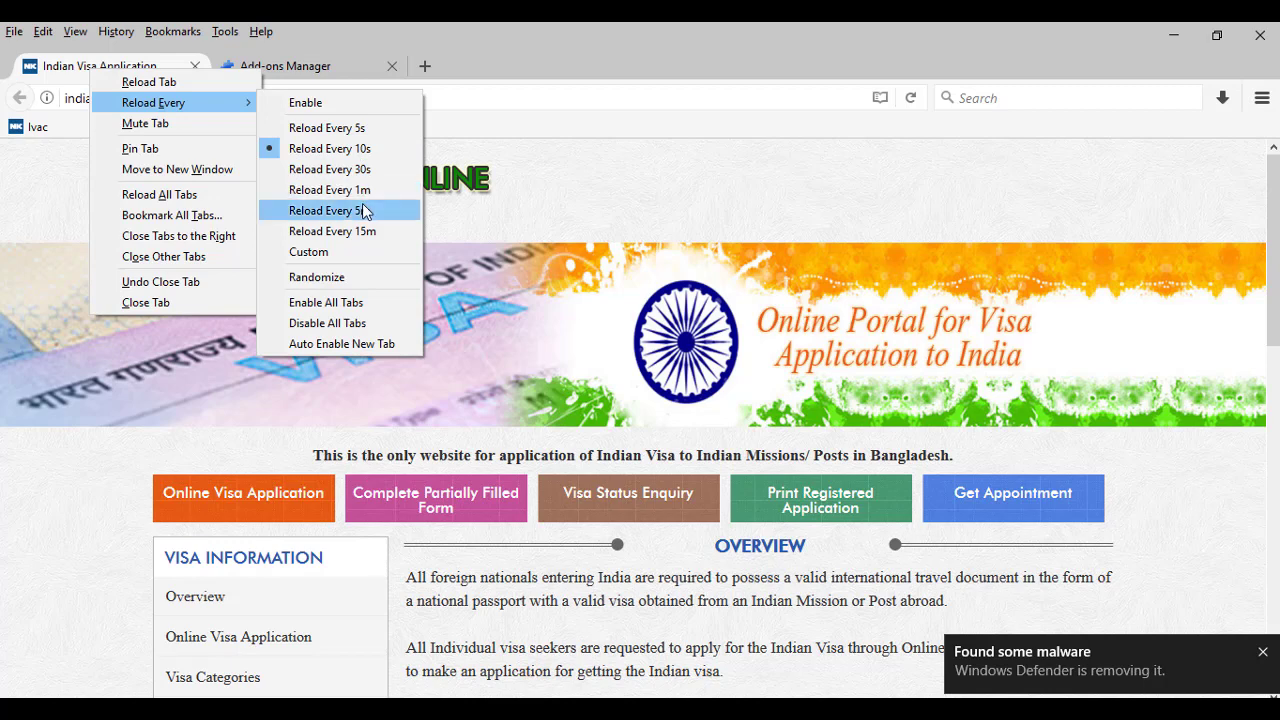
pyautogui.click(340, 252)
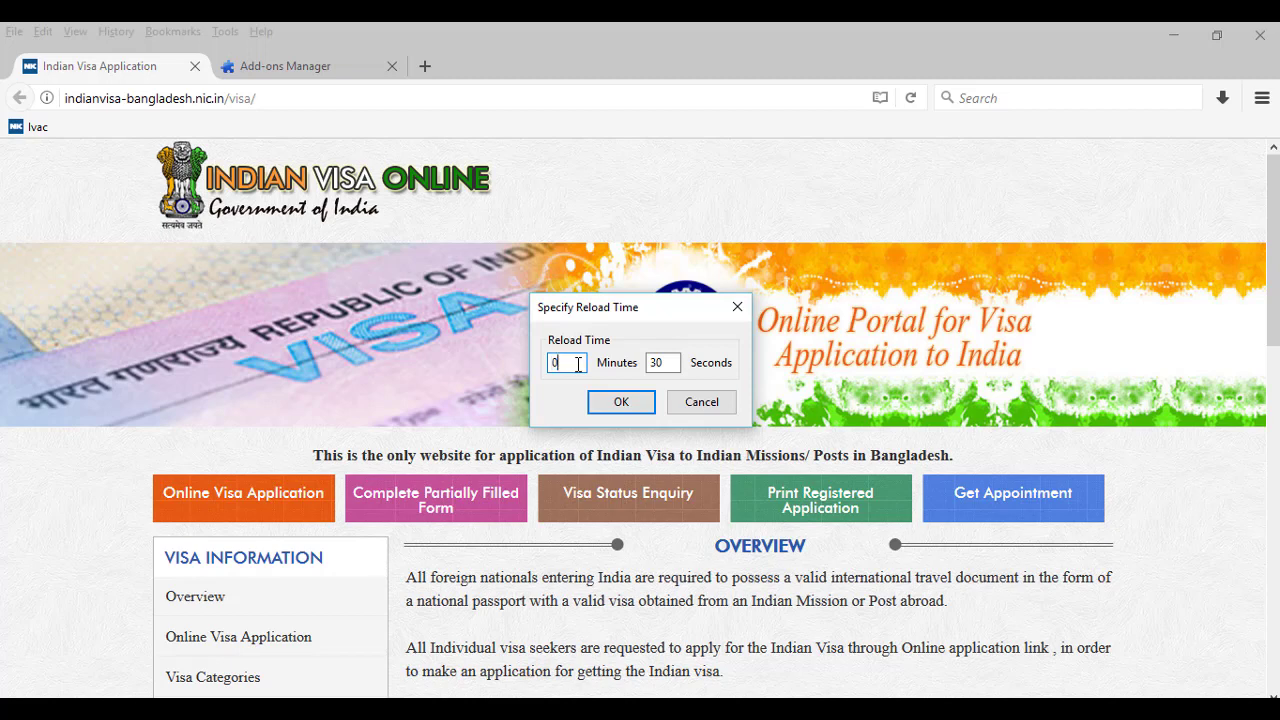
pyautogui.write('0')
pyautogui.doubleClick(657, 363)
pyautogui.write('5')
pyautogui.click(623, 402)
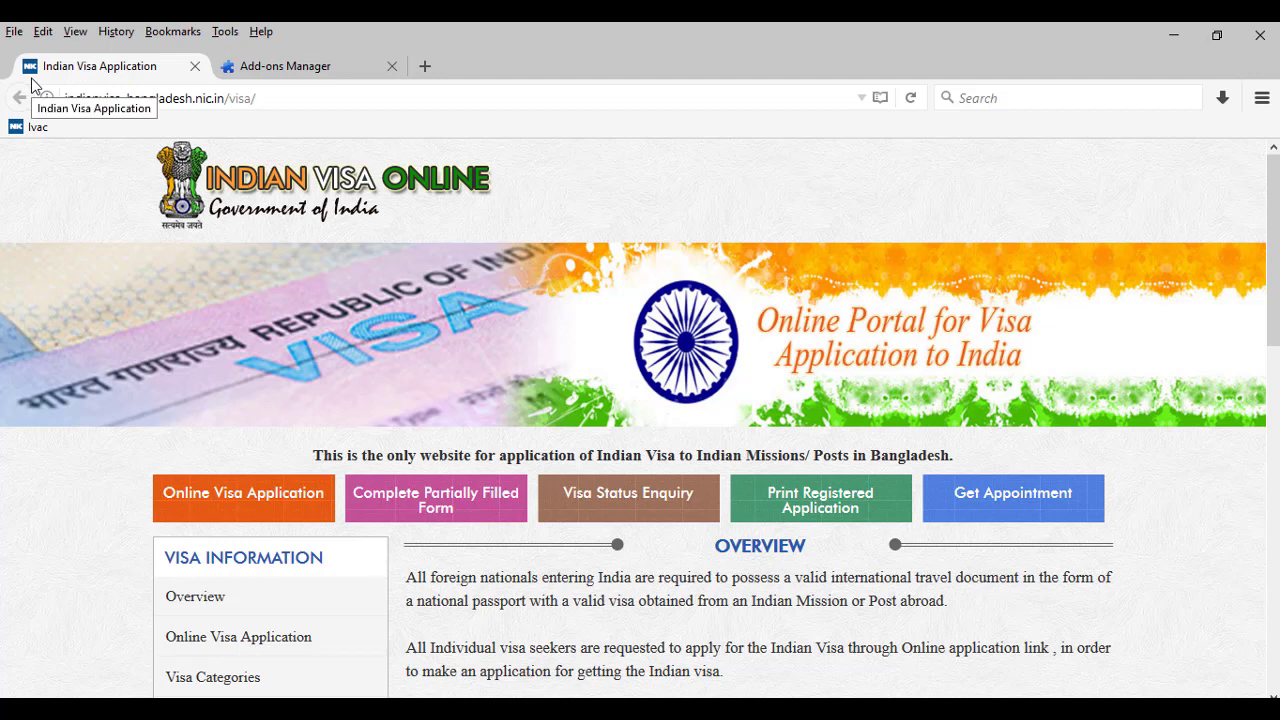
# Change the Indian Visa Application tab's custom reload time to 5 seconds
pyautogui.rightClick(110, 63)
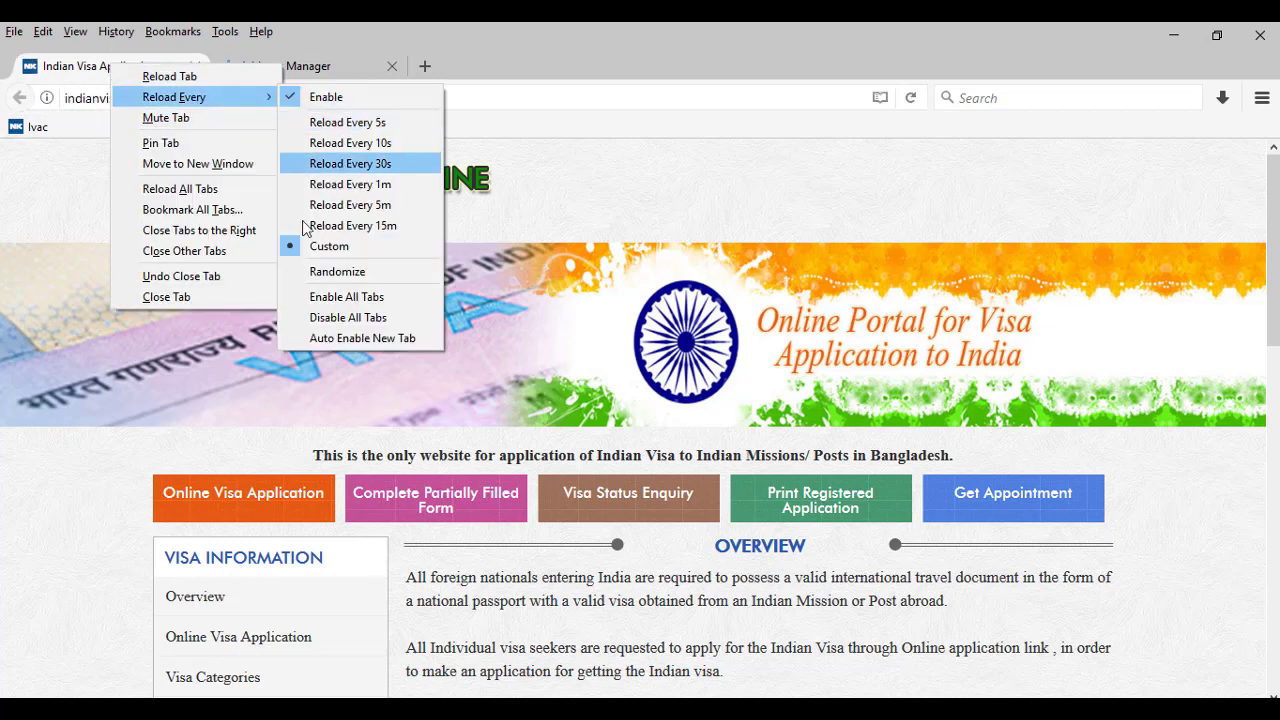
pyautogui.click(295, 250)
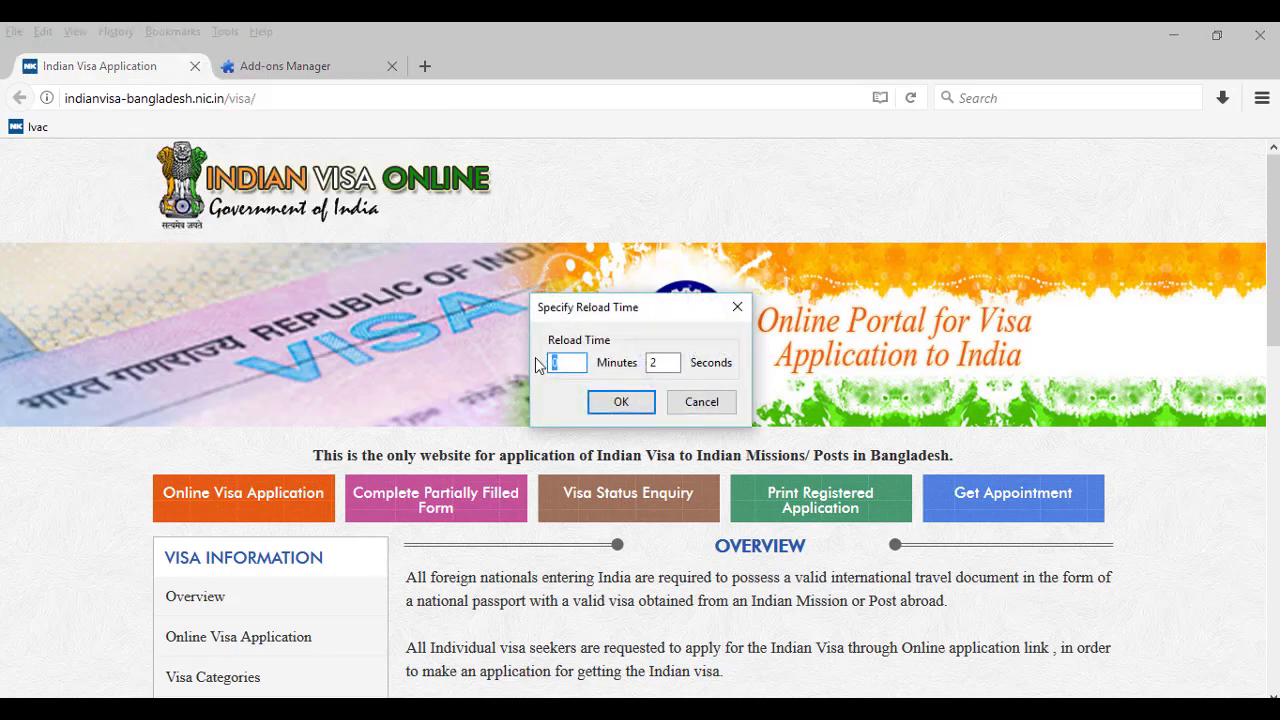
pyautogui.moveTo(668, 368); pyautogui.dragTo(635, 370)
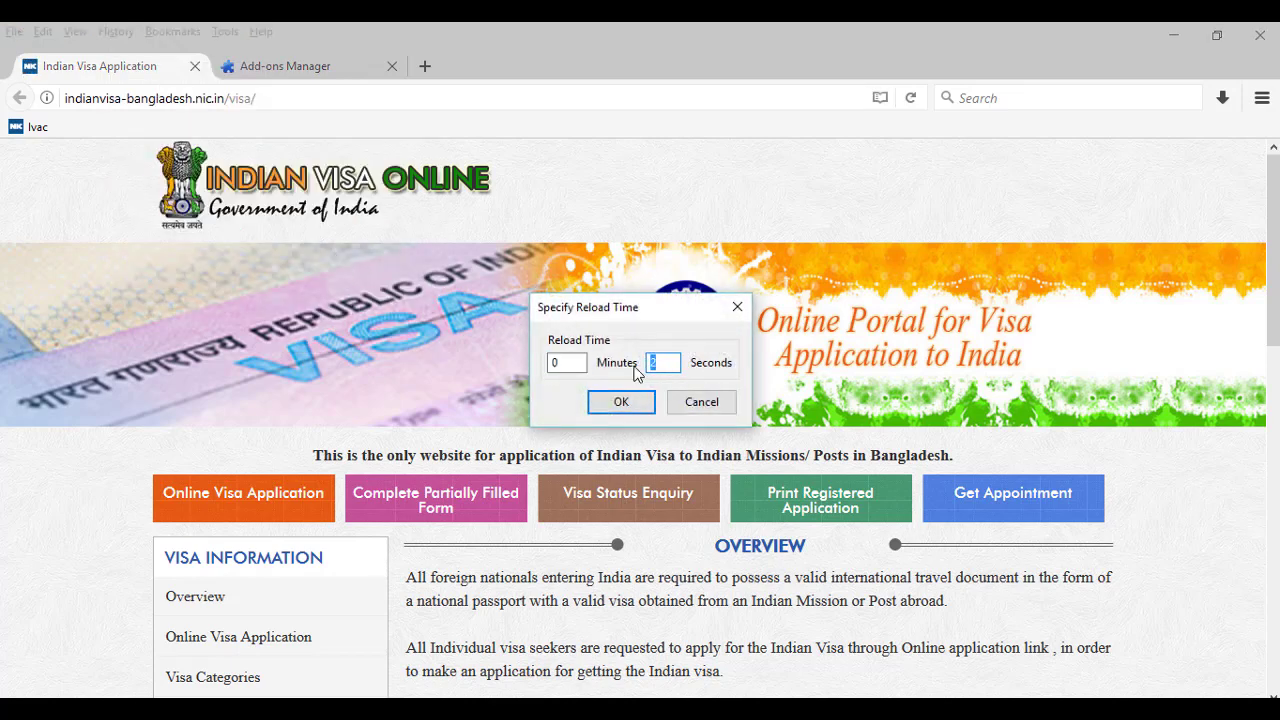
pyautogui.write('5')
pyautogui.click(620, 402)
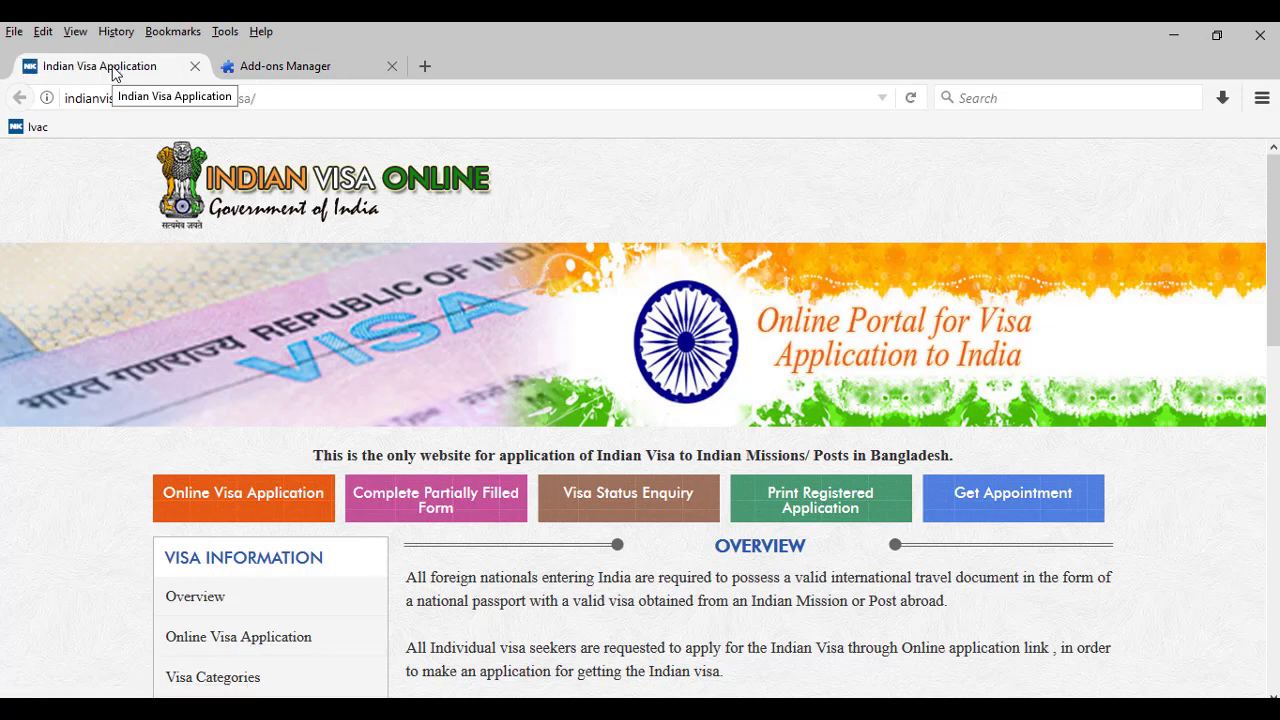
# Disable Reload Every for the Indian Visa Application tab and return to the Add-ons Manager
pyautogui.rightClick(113, 74)
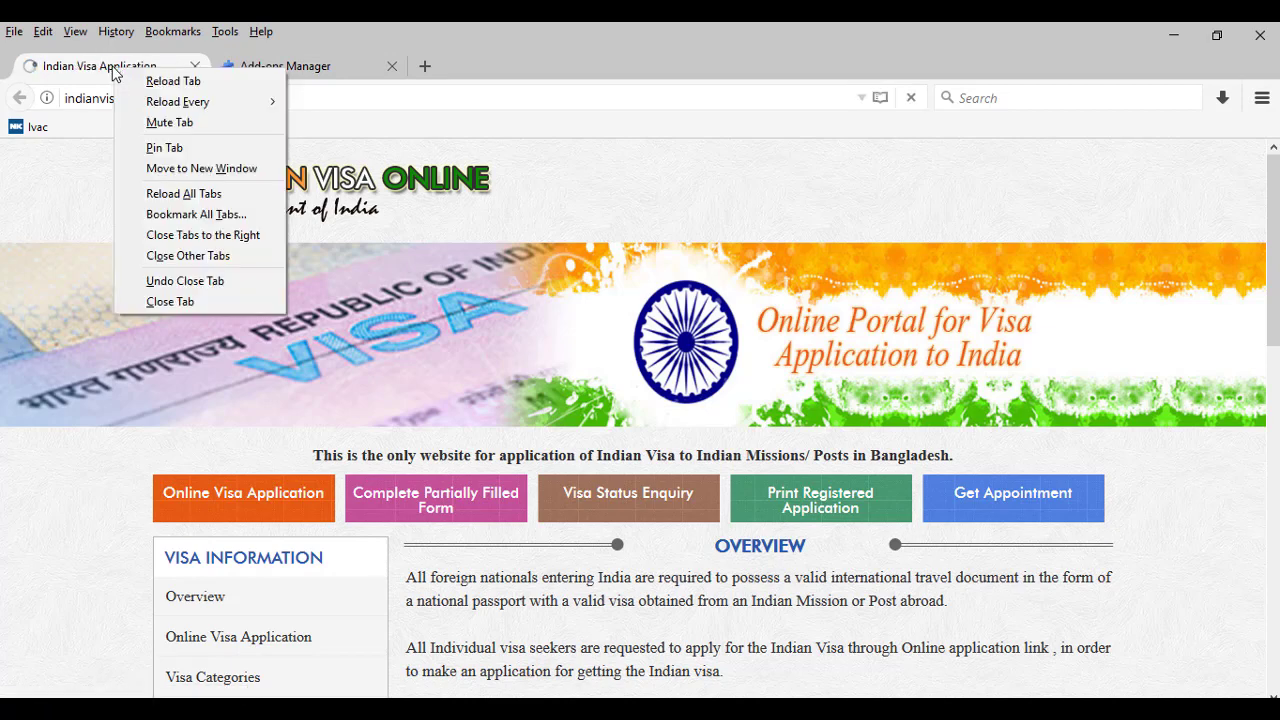
pyautogui.moveTo(266, 108)
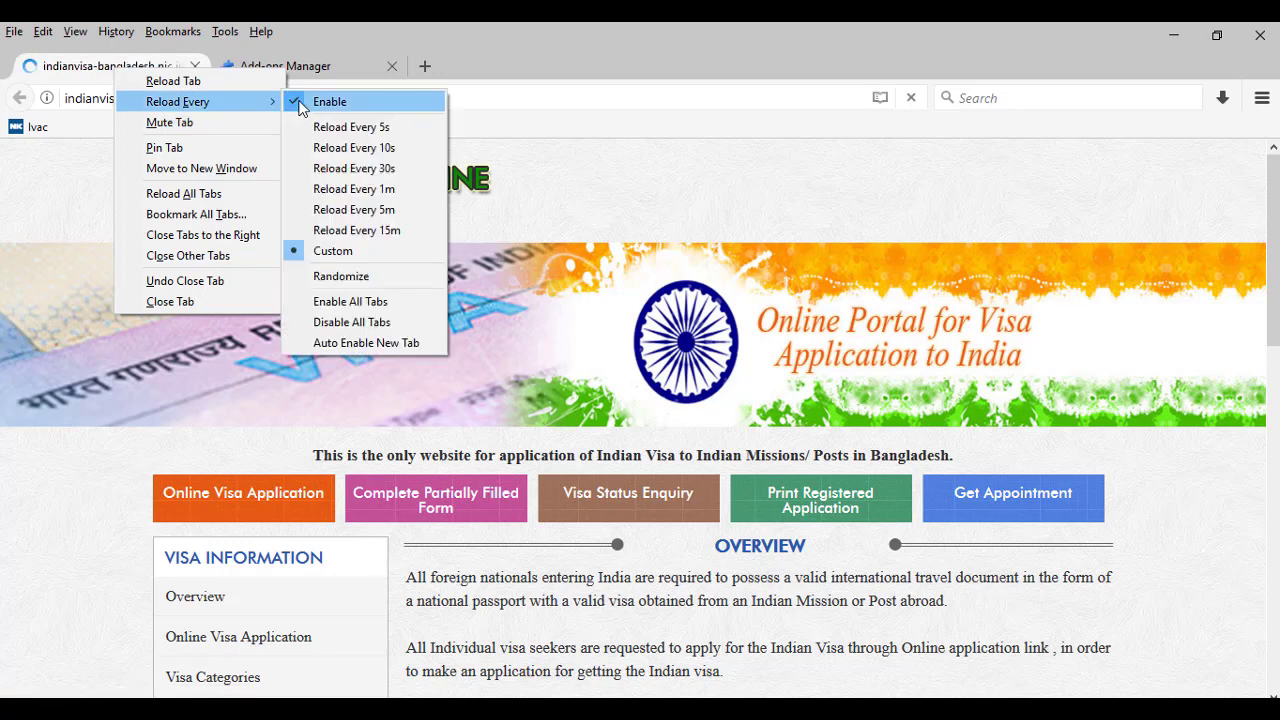
pyautogui.click(300, 104)
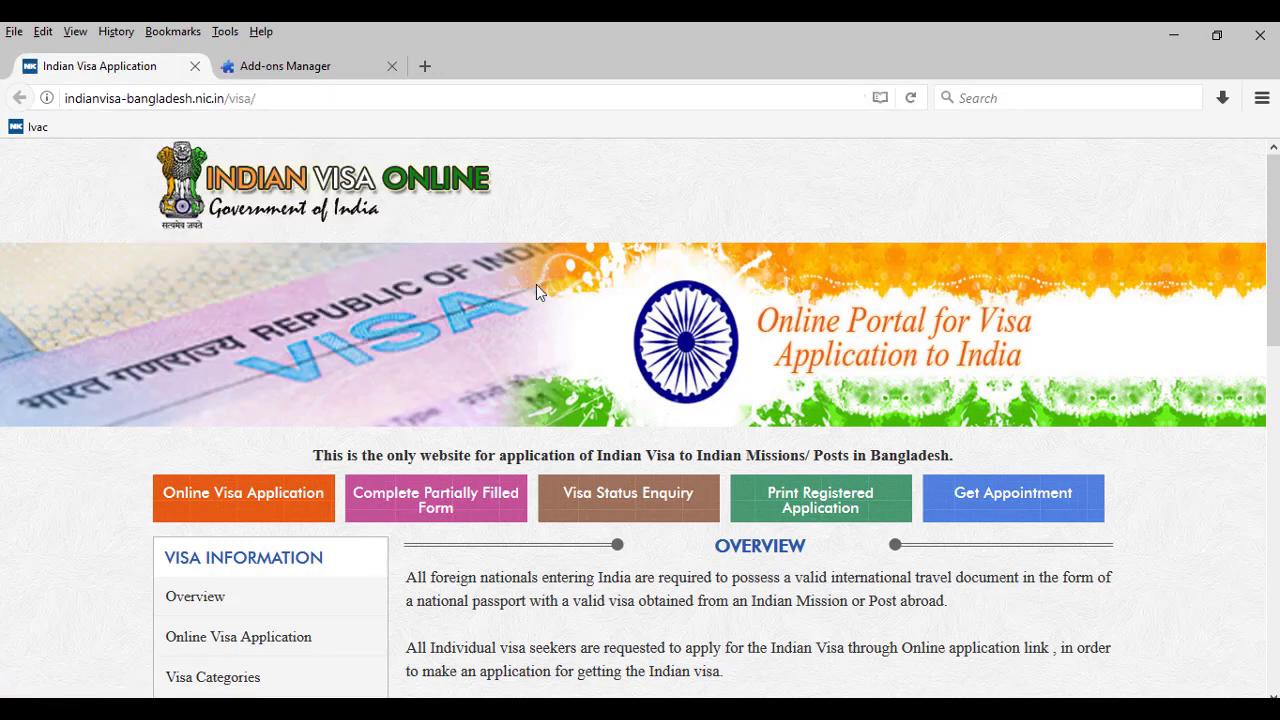
pyautogui.click(300, 66)
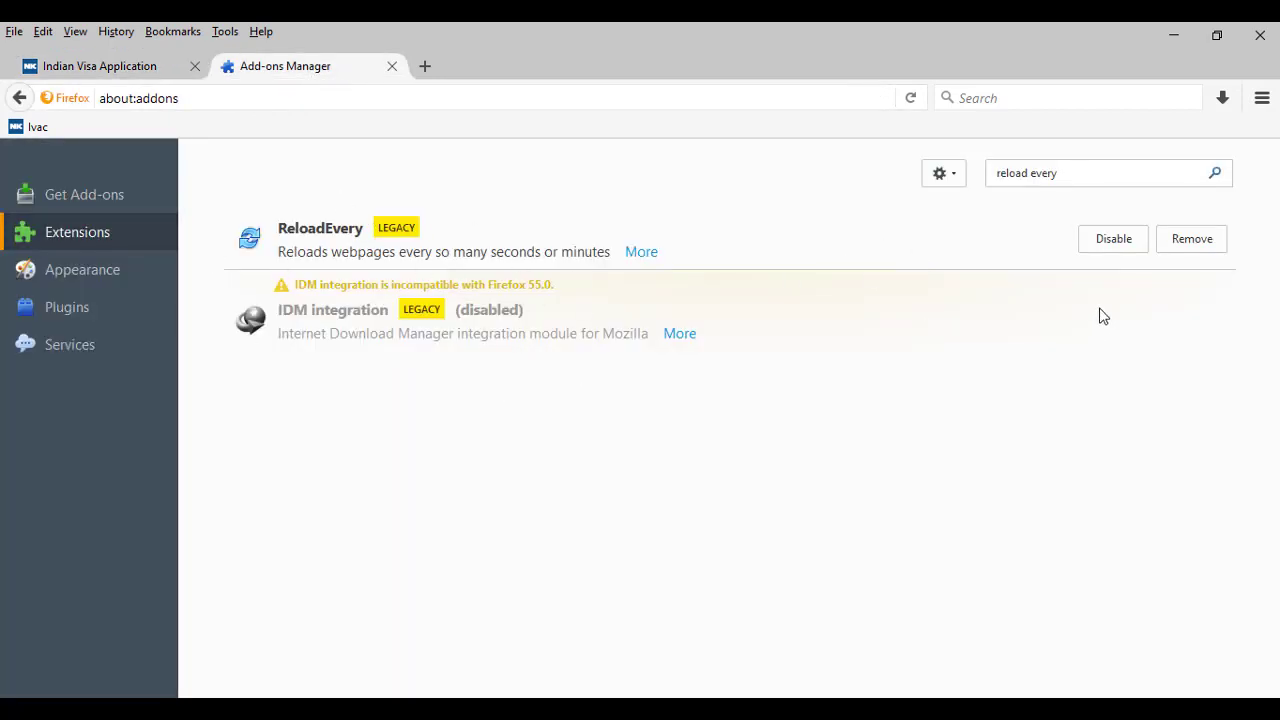
# Search the available add-ons for "auto form"
pyautogui.click(1071, 174)
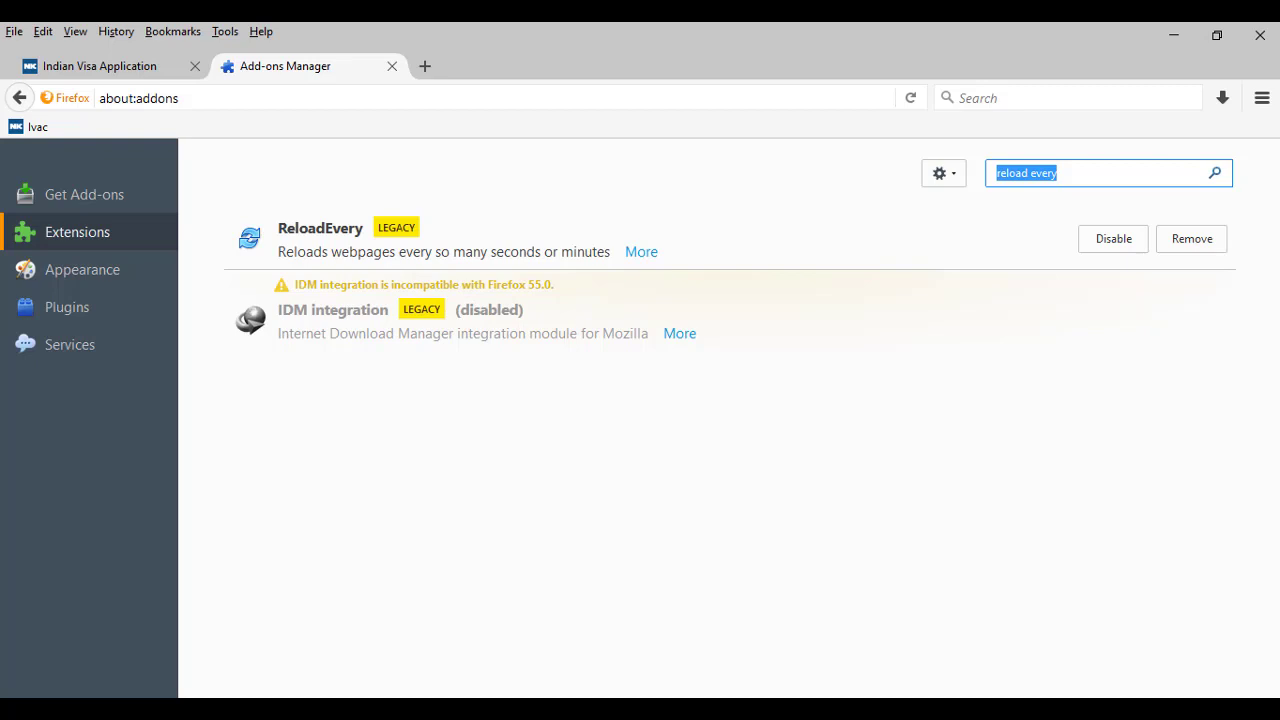
pyautogui.write('auto')
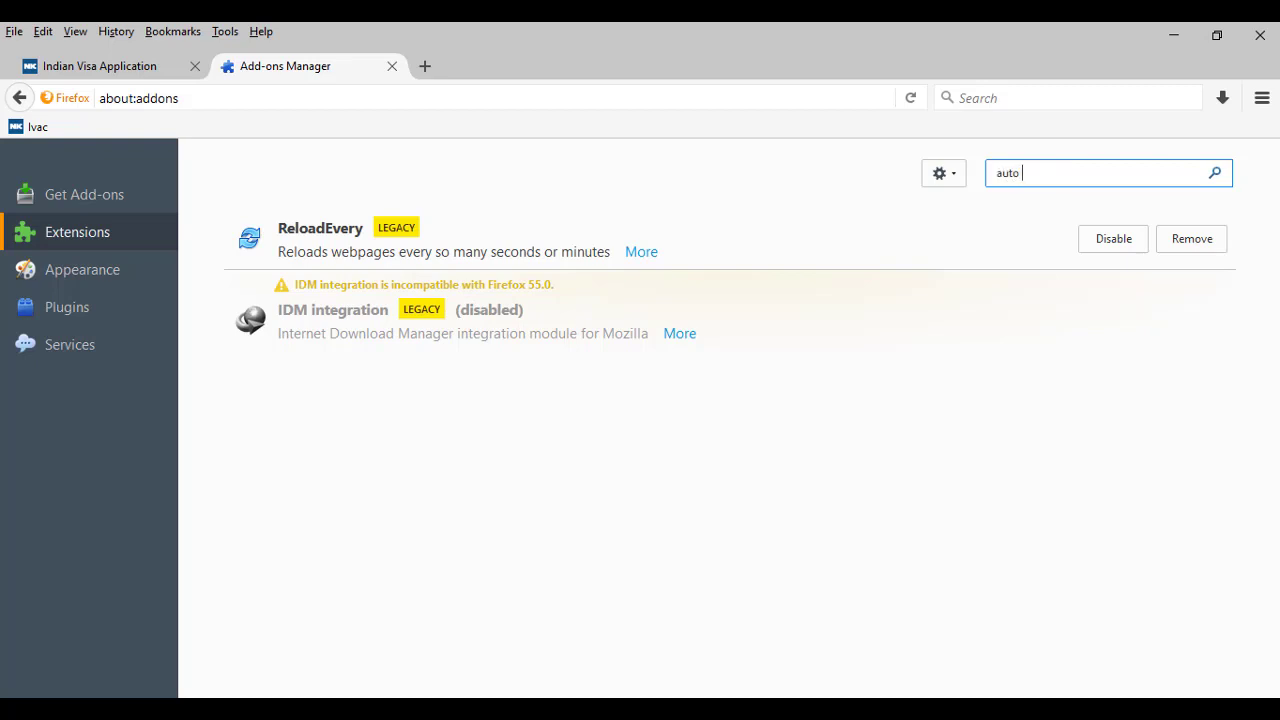
pyautogui.write(' fro')
pyautogui.write('o')
pyautogui.press('Return')
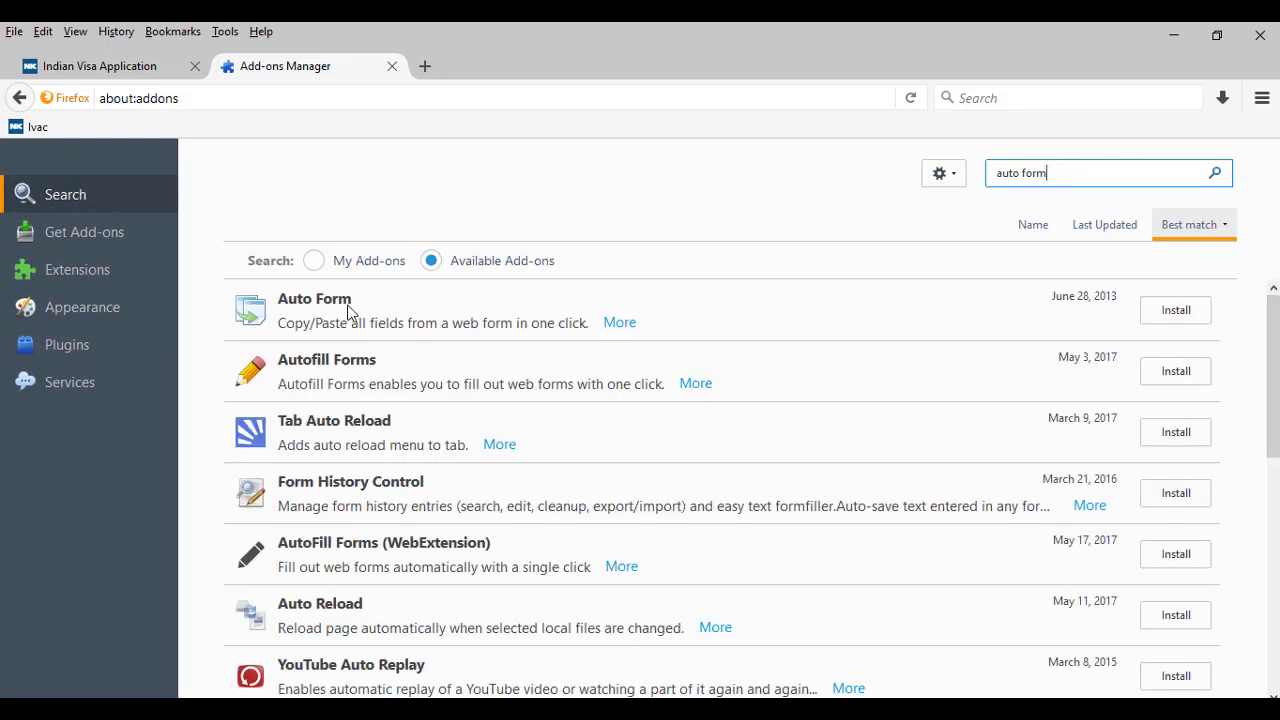
# Install the Auto Form add-on with a browser restart and show the installed extensions
pyautogui.click(1182, 314)
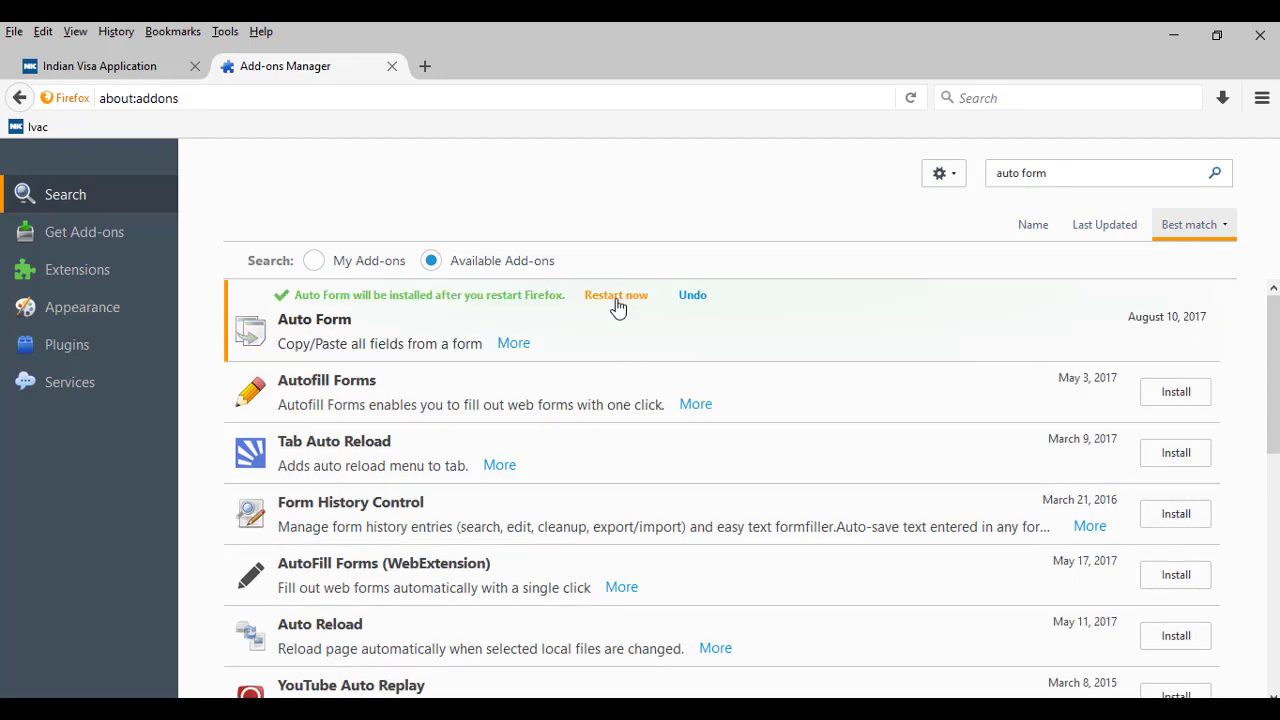
pyautogui.click(616, 297)
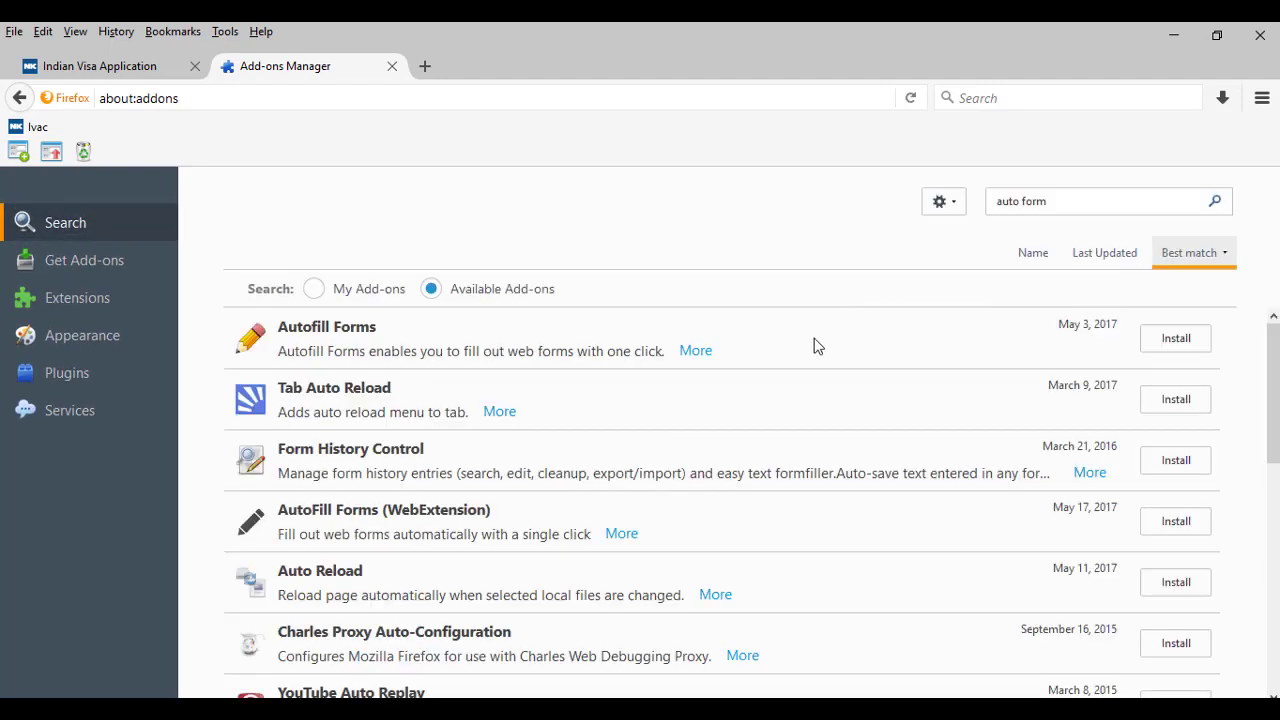
pyautogui.click(77, 298)
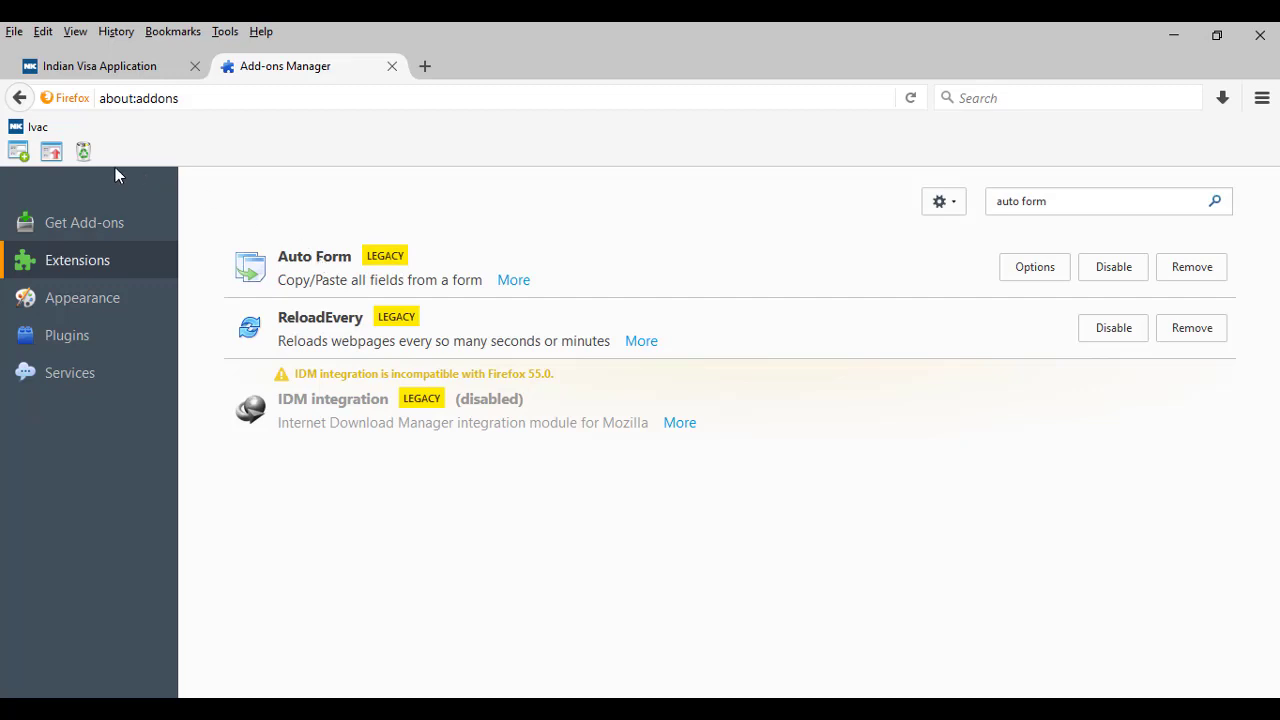
# Close the Add-ons Manager and reload the Applicant Details Form to clear its fields
pyautogui.click(392, 67)
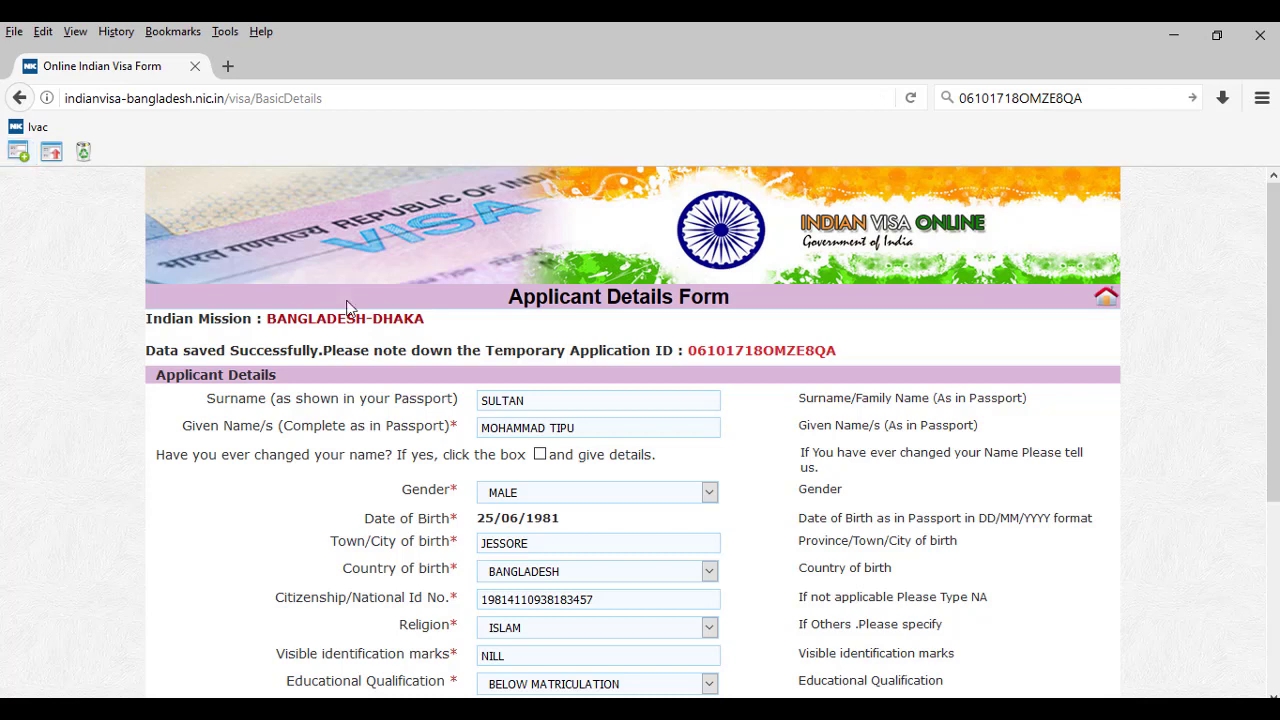
pyautogui.click(910, 98)
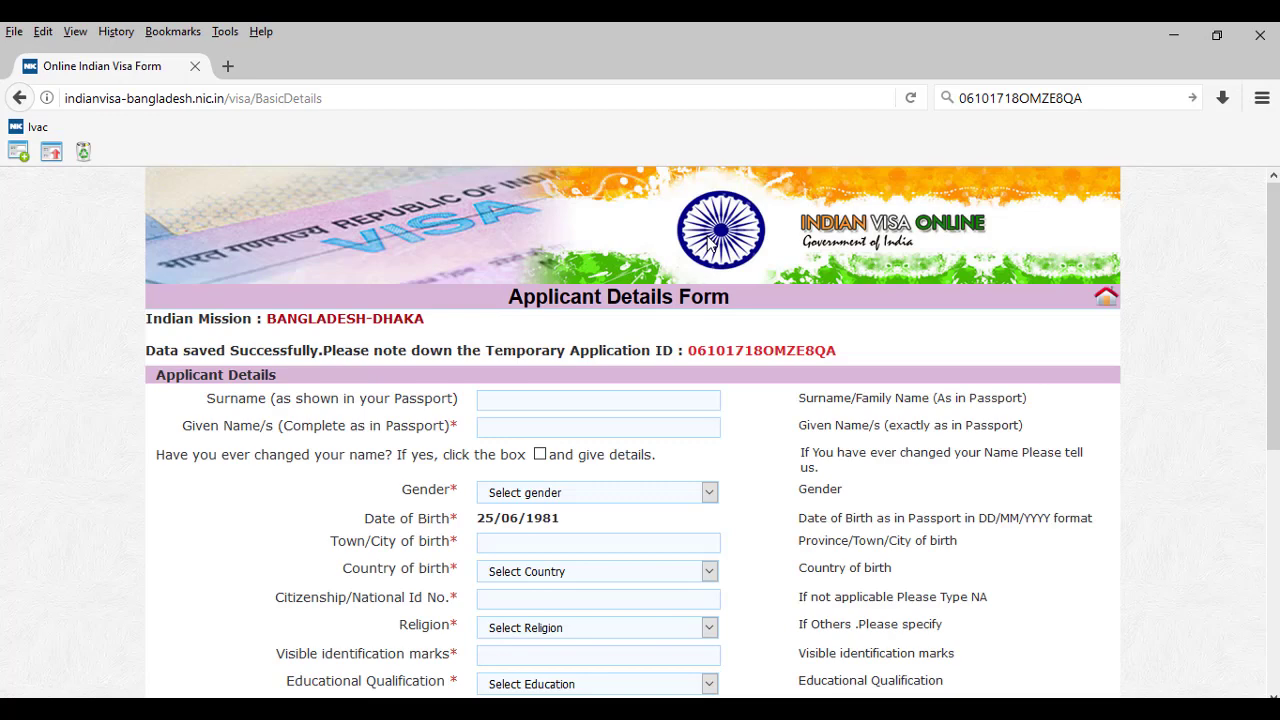
pyautogui.scroll(-5, 667, 490)
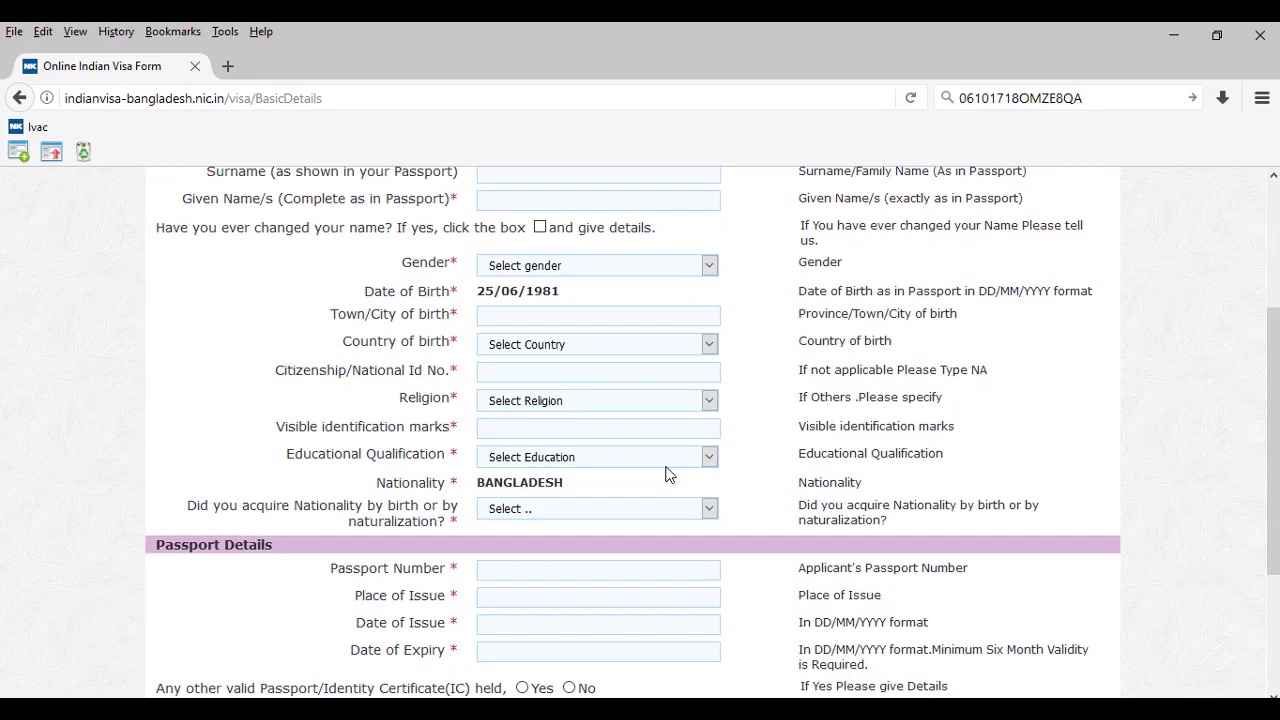
# Paste the copied data into the Applicant Details Form with Auto Form and check the applicant and passport fields
pyautogui.scroll(5, 667, 490)
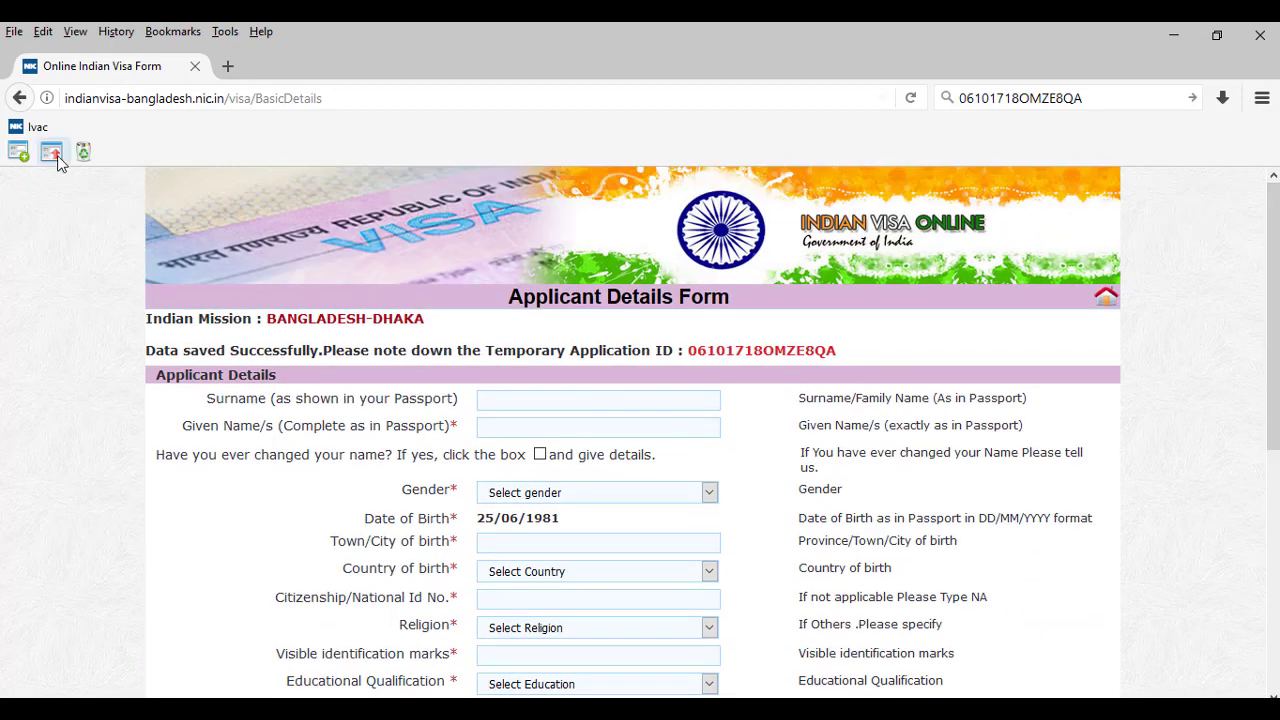
pyautogui.scroll(-5, 565, 465)
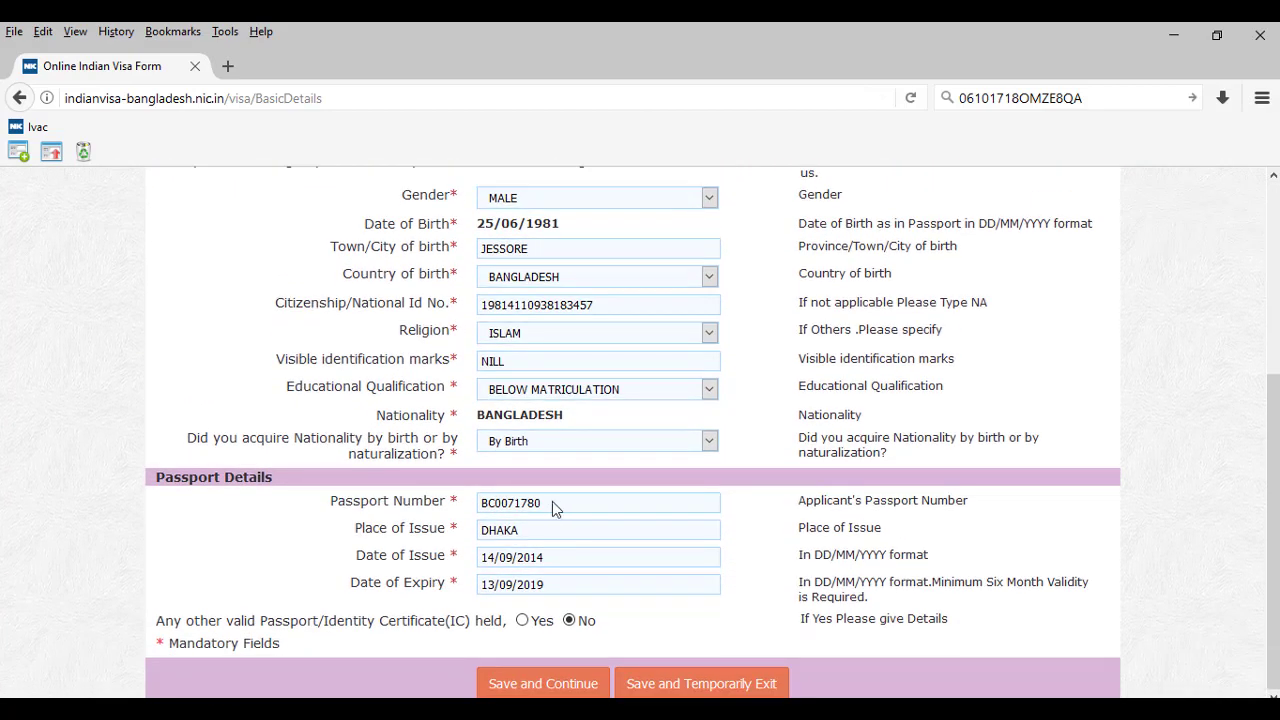
pyautogui.scroll(5, 552, 501)
pyautogui.scroll(-5, 560, 460)
pyautogui.scroll(1, 569, 505)
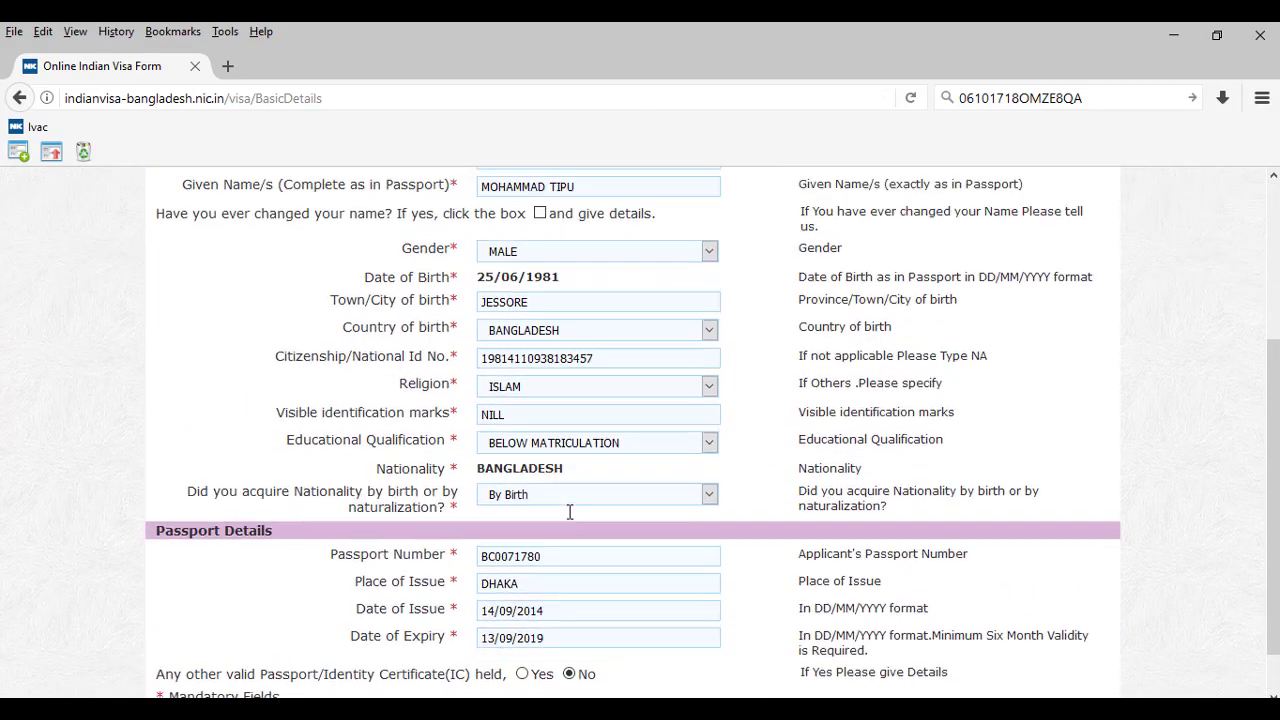
pyautogui.scroll(4, 569, 512)
pyautogui.scroll(-5, 585, 432)
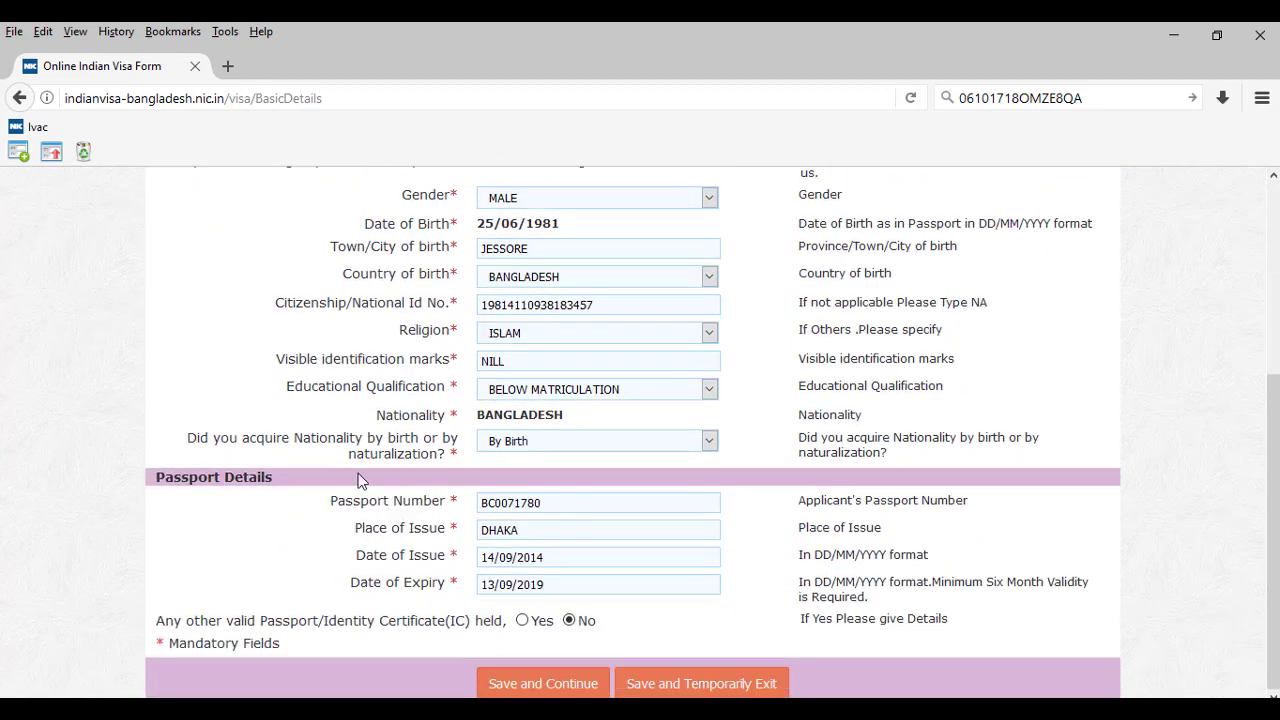
# Reopen the Add-ons Manager and show the list of installed extensions
pyautogui.click(224, 35)
pyautogui.click(265, 75)
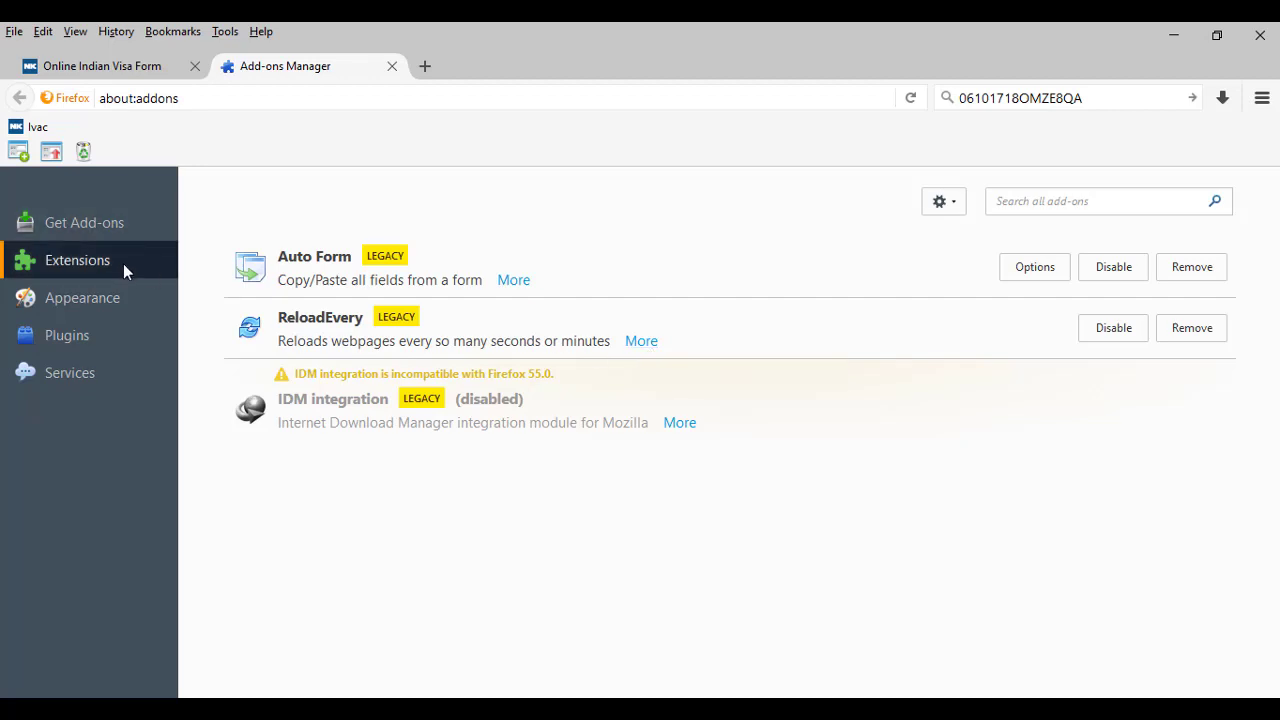
pyautogui.click(530, 711)
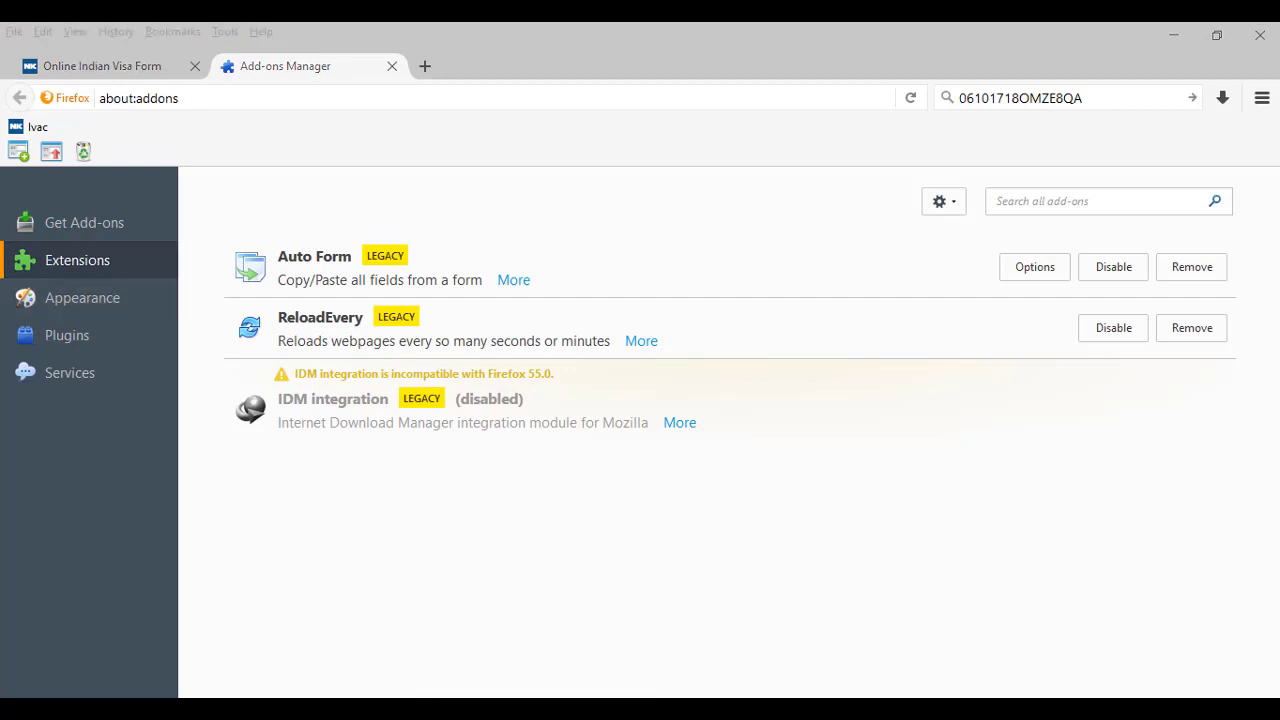